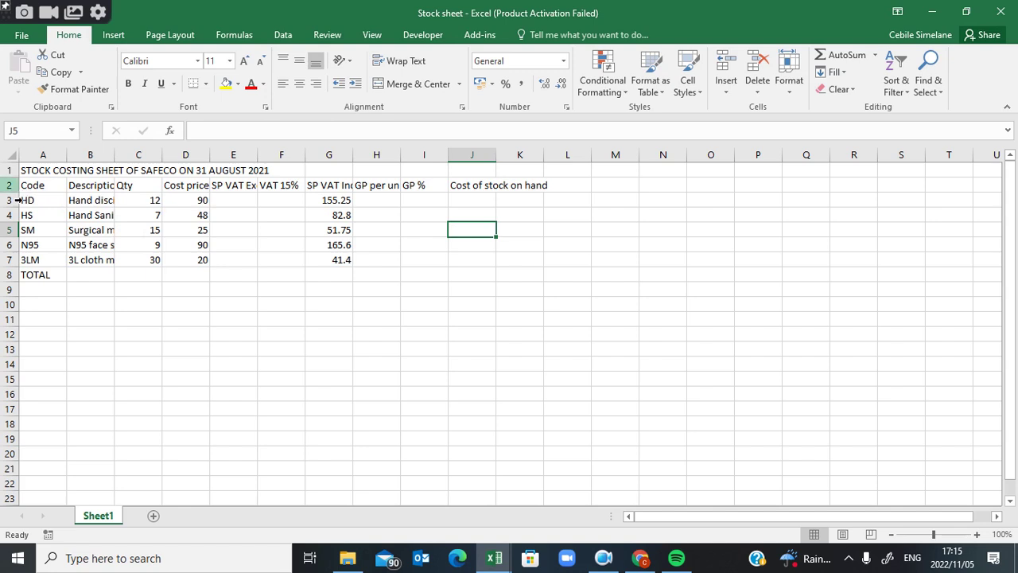
Step: Wrap the row 2 column headings and autofit column B to the product descriptions
{"action": "left_click", "coordinate": [16, 200]}
{"action": "left_click", "coordinate": [11, 185]}
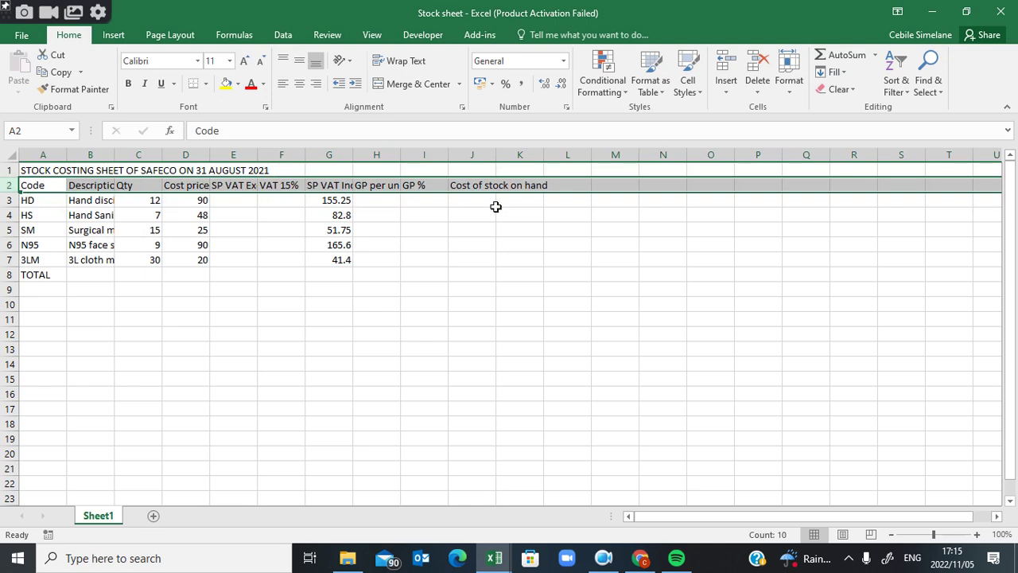
{"action": "left_click", "coordinate": [393, 64]}
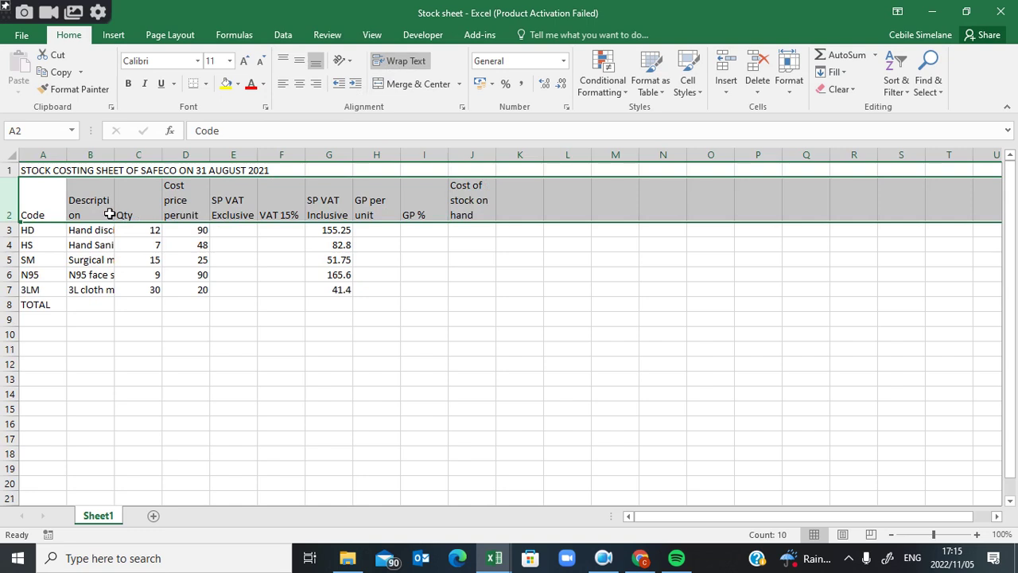
{"action": "left_click", "coordinate": [223, 273]}
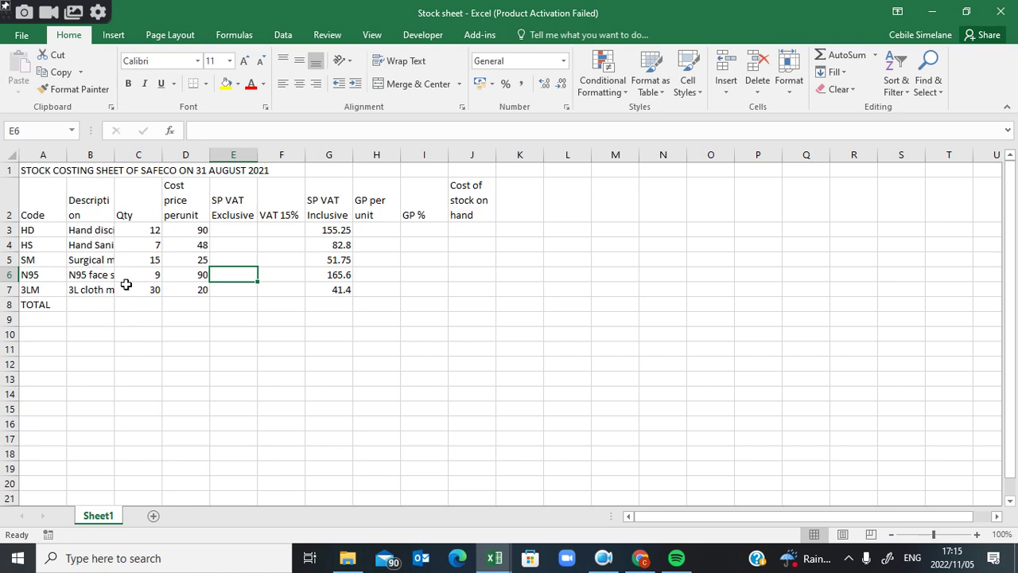
{"action": "double_click", "coordinate": [119, 161]}
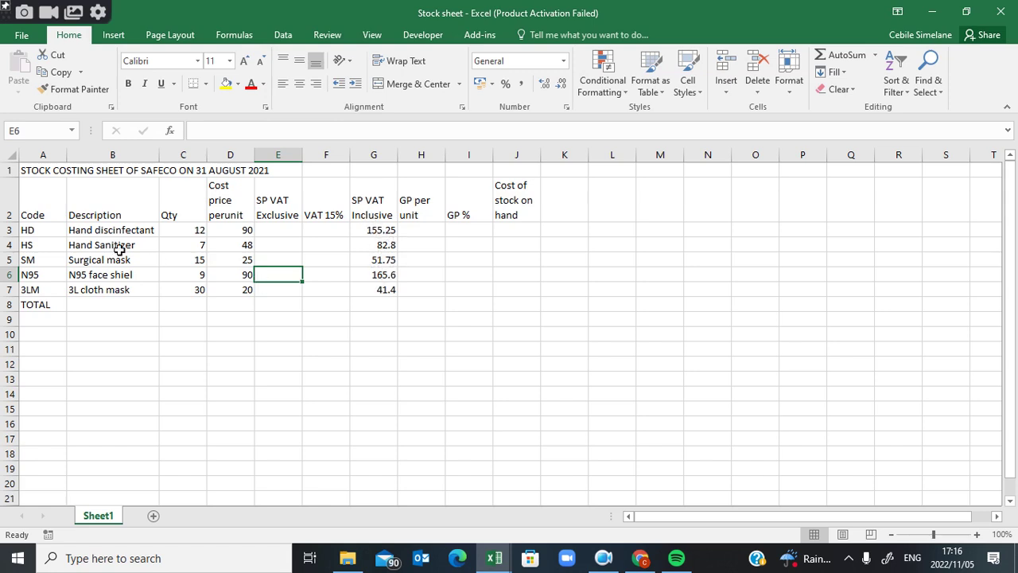
Step: Insert a blank row 3 above the first product
{"action": "left_click", "coordinate": [13, 230]}
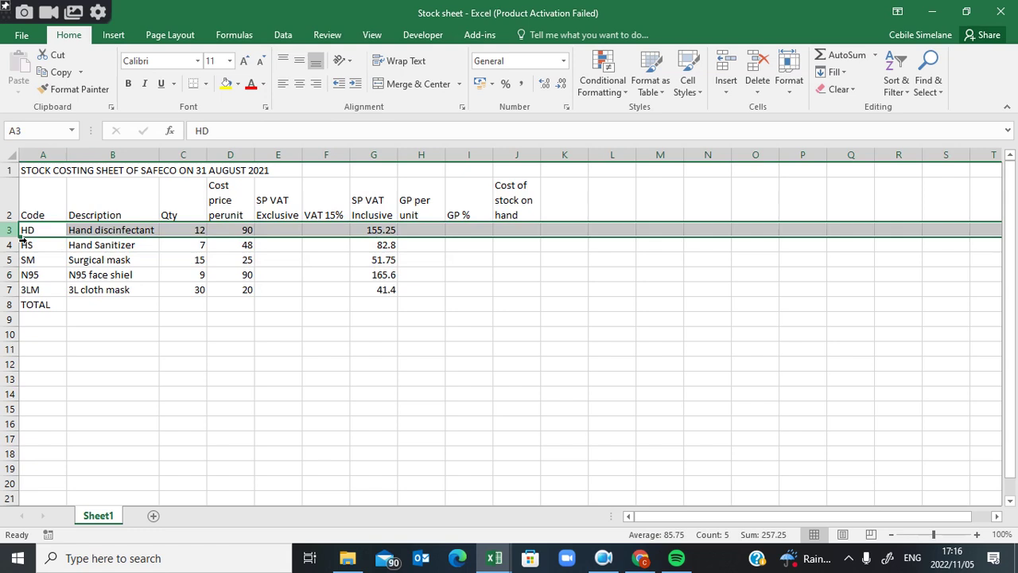
{"action": "right_click", "coordinate": [13, 230]}
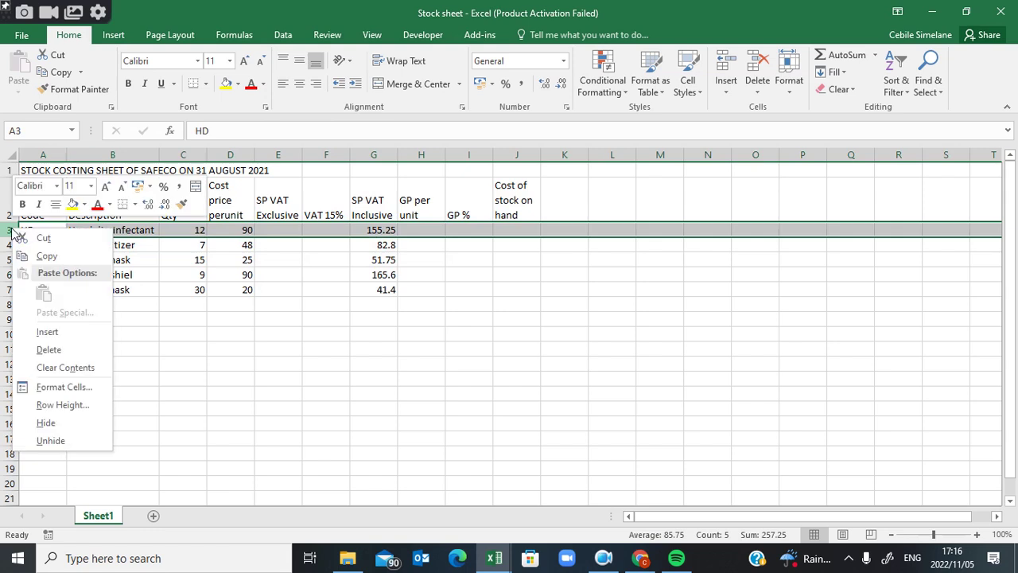
{"action": "left_click", "coordinate": [48, 332]}
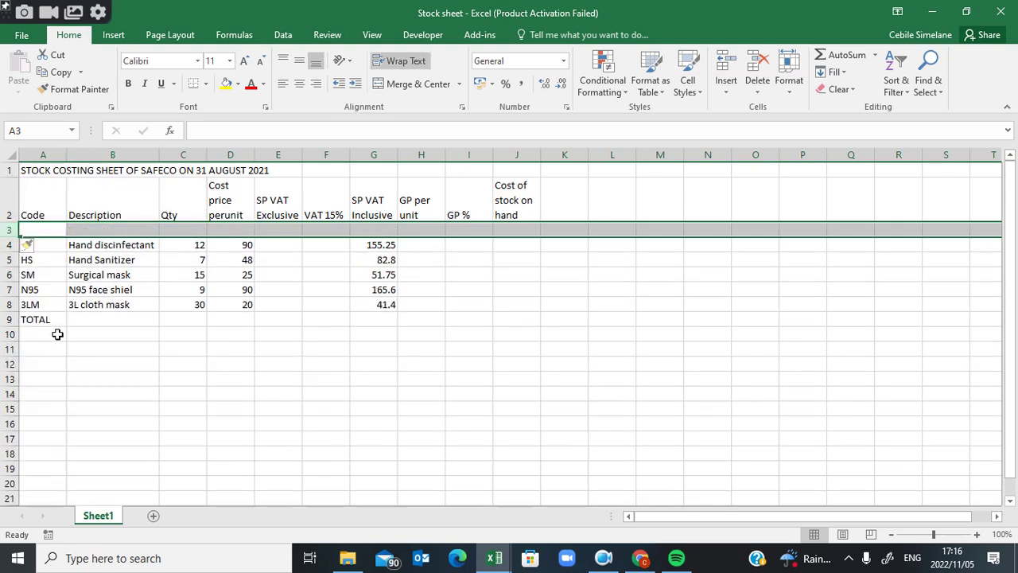
Step: Enter 100%, 15% and 115% in cells E3, F3 and G3
{"action": "left_click", "coordinate": [287, 230]}
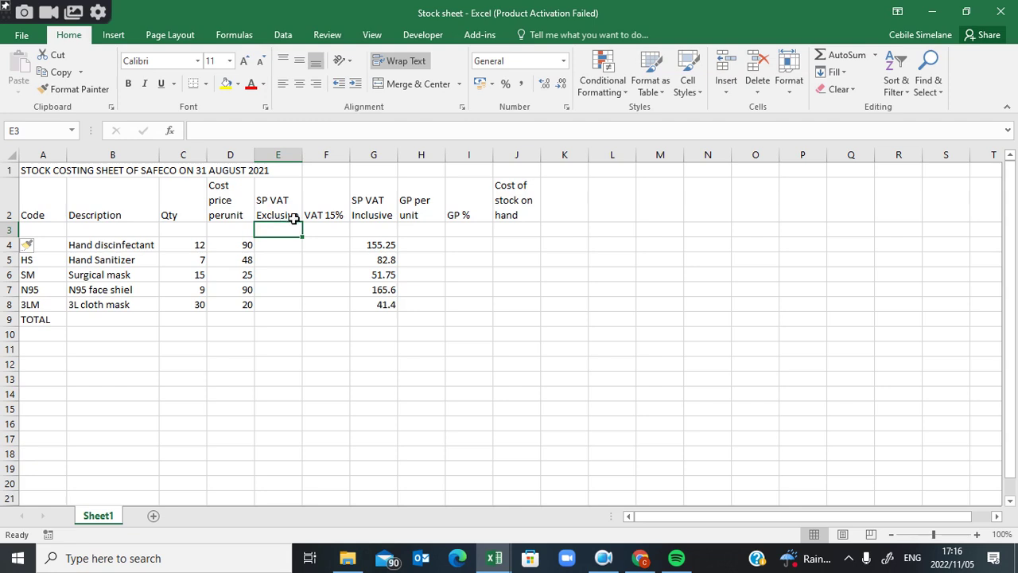
{"action": "type", "text": "100"}
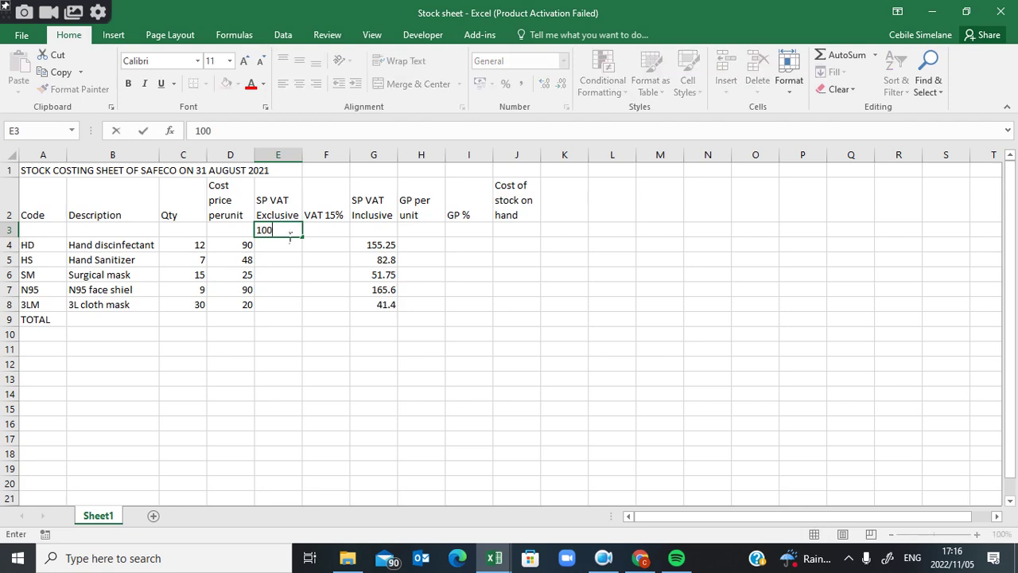
{"action": "type", "text": "%"}
{"action": "left_click", "coordinate": [337, 235]}
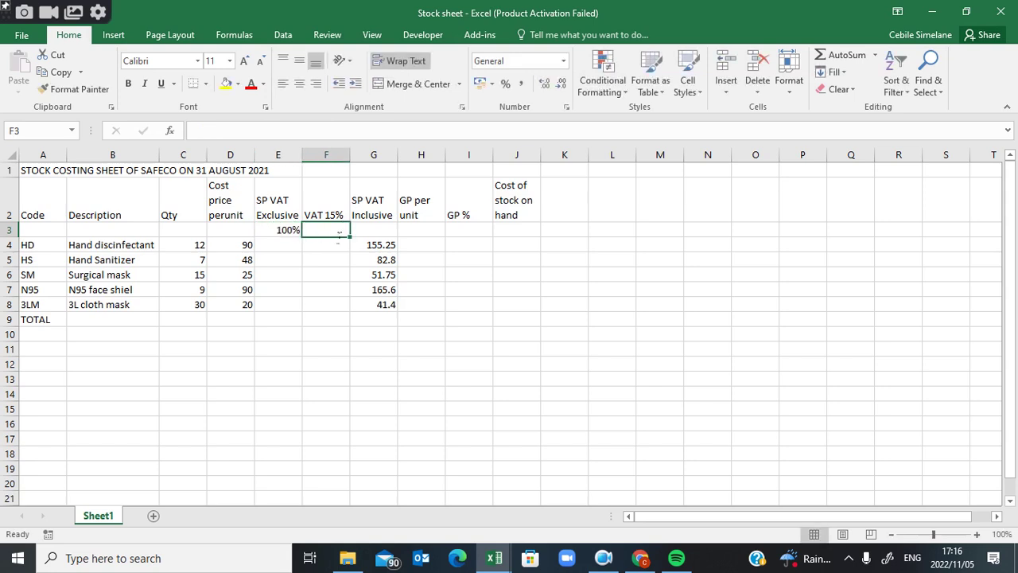
{"action": "type", "text": "15%"}
{"action": "left_click", "coordinate": [382, 235]}
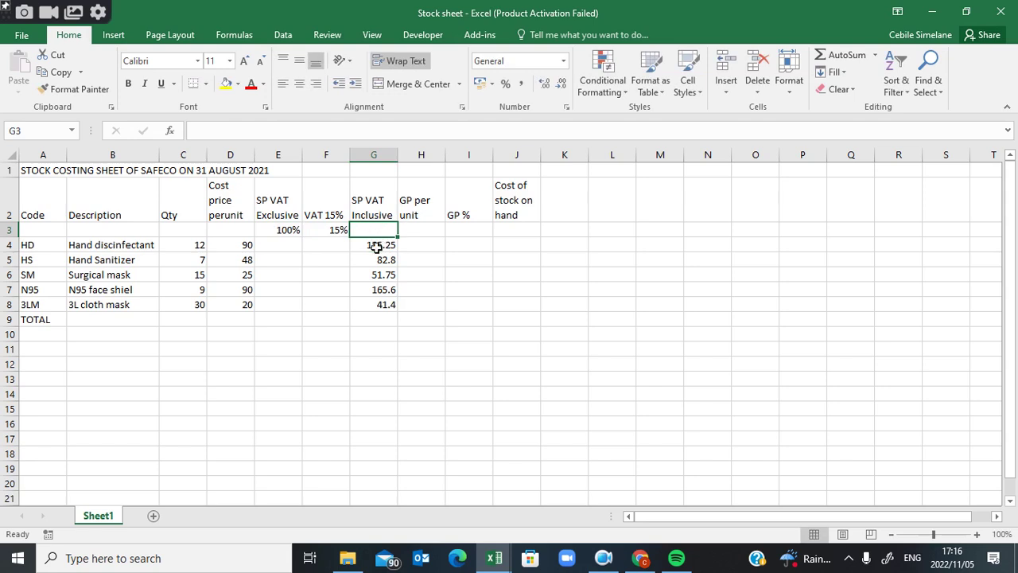
{"action": "type", "text": "1"}
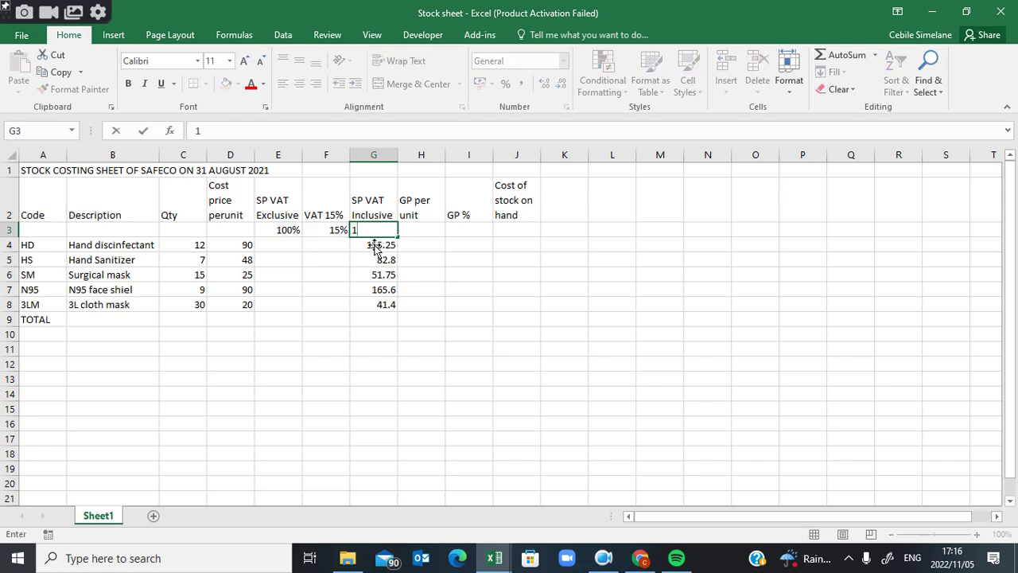
{"action": "type", "text": "15%"}
{"action": "left_click", "coordinate": [328, 278]}
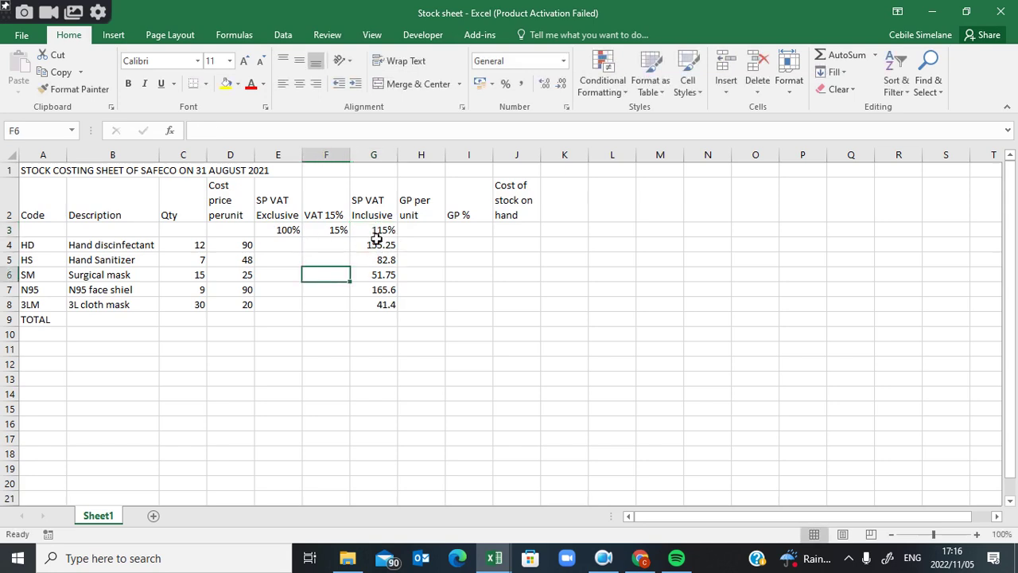
Step: Shade E3:G3 yellow and draw a thick black border around the three cells
{"action": "left_click_drag", "start_coordinate": [284, 233], "coordinate": [374, 233]}
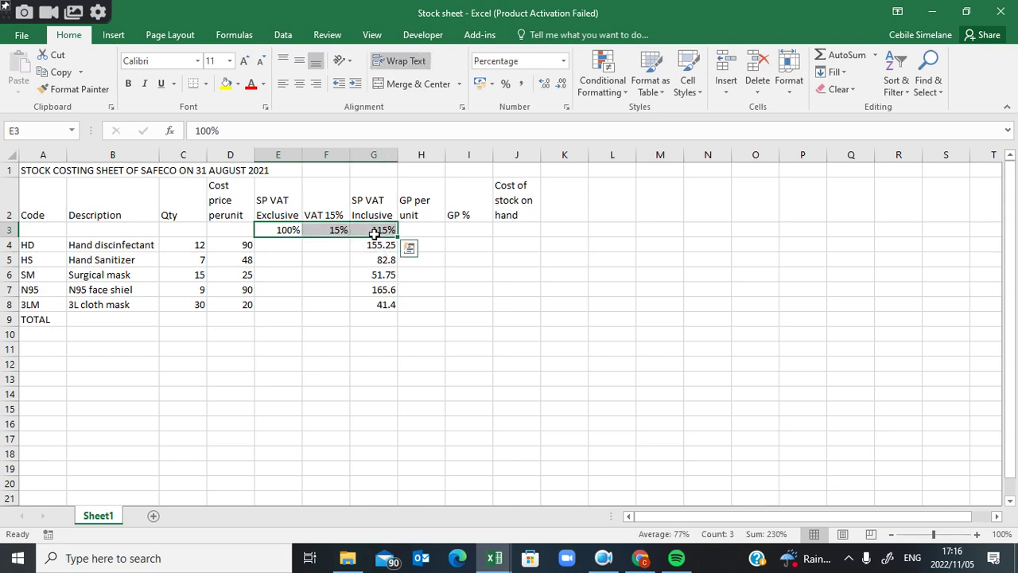
{"action": "left_click", "coordinate": [228, 85]}
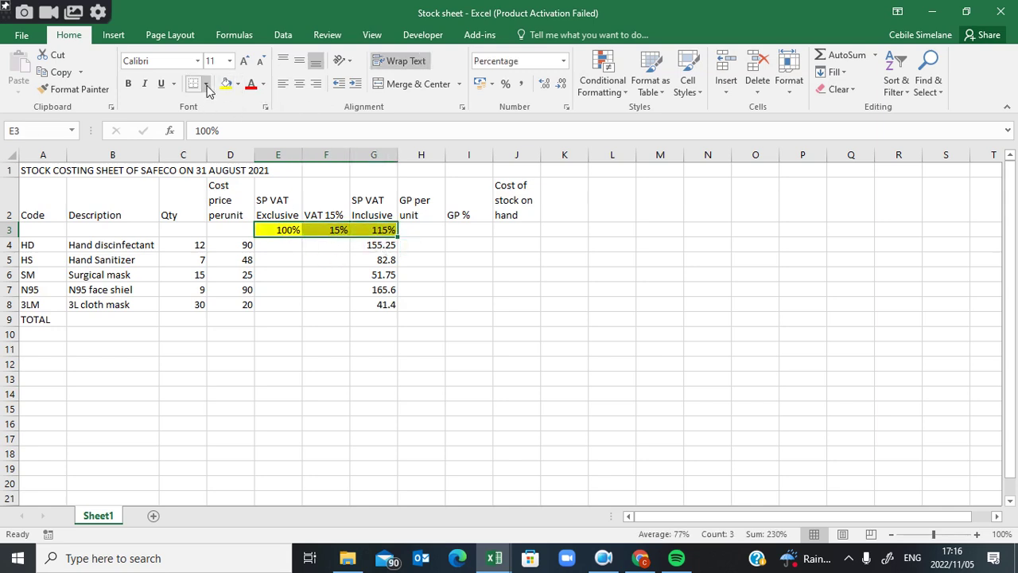
{"action": "left_click", "coordinate": [206, 85]}
{"action": "mouse_move", "coordinate": [224, 444]}
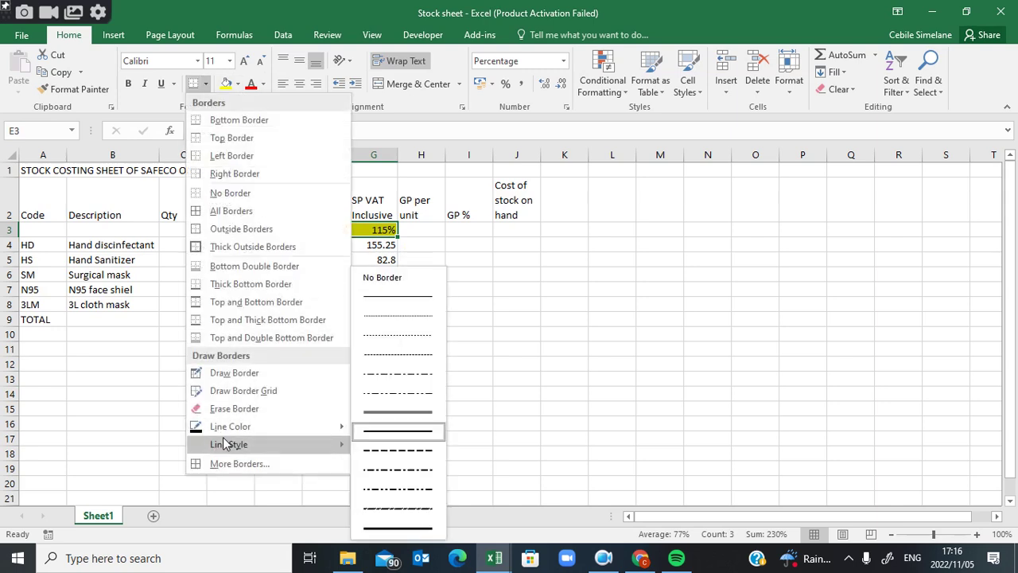
{"action": "left_click", "coordinate": [383, 430]}
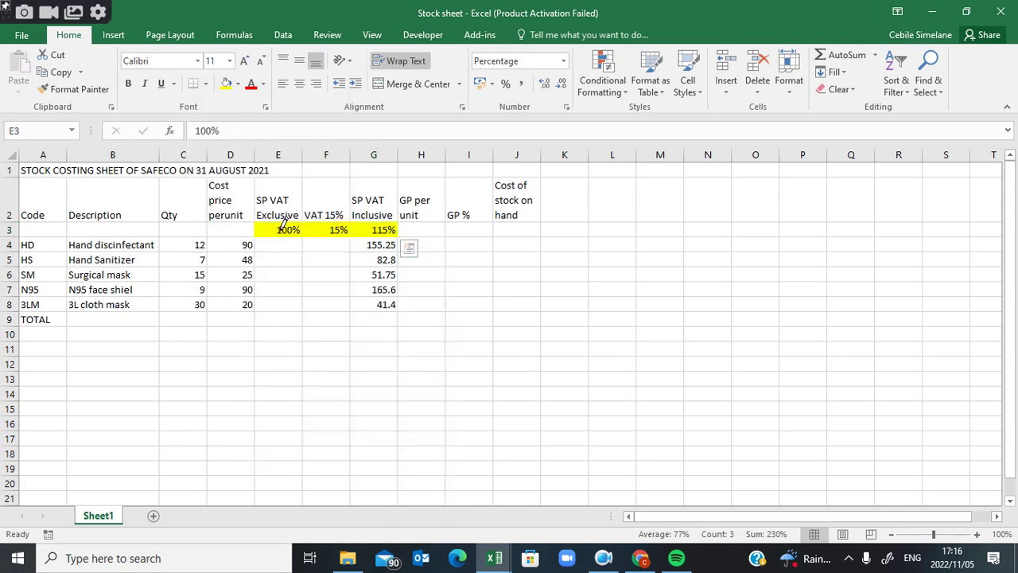
{"action": "left_click_drag", "start_coordinate": [273, 233], "coordinate": [383, 234]}
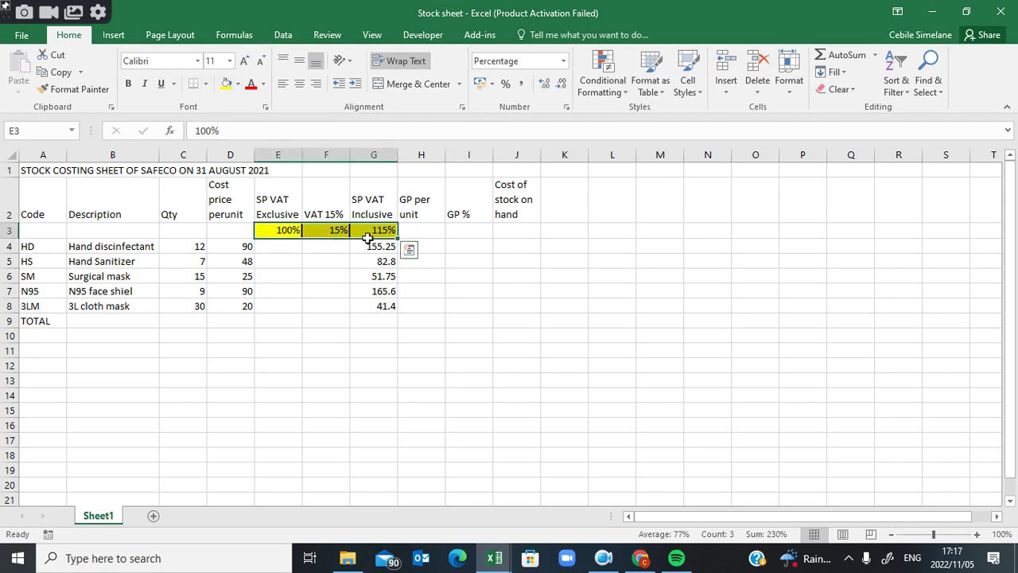
{"action": "left_click", "coordinate": [338, 276]}
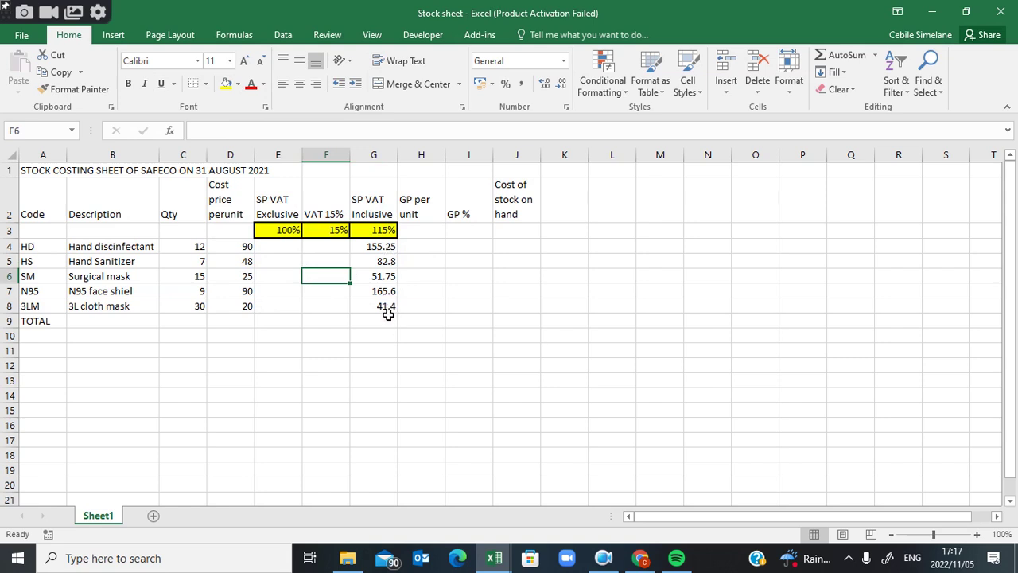
Step: Enter =G4*15/115 in F4 and fill it down to F8, giving 20.25 to 5.4
{"action": "left_click", "coordinate": [331, 249]}
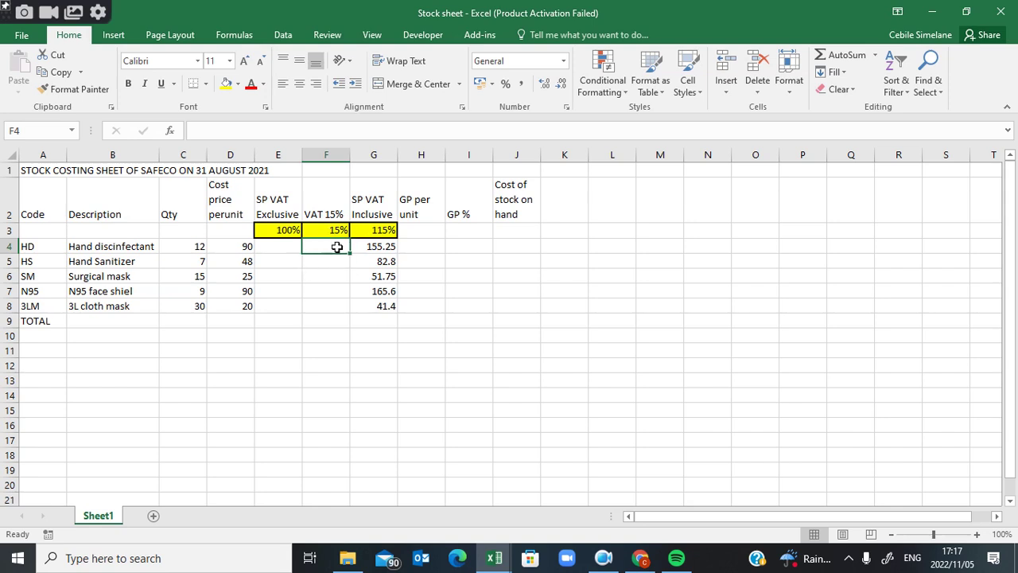
{"action": "type", "text": "="}
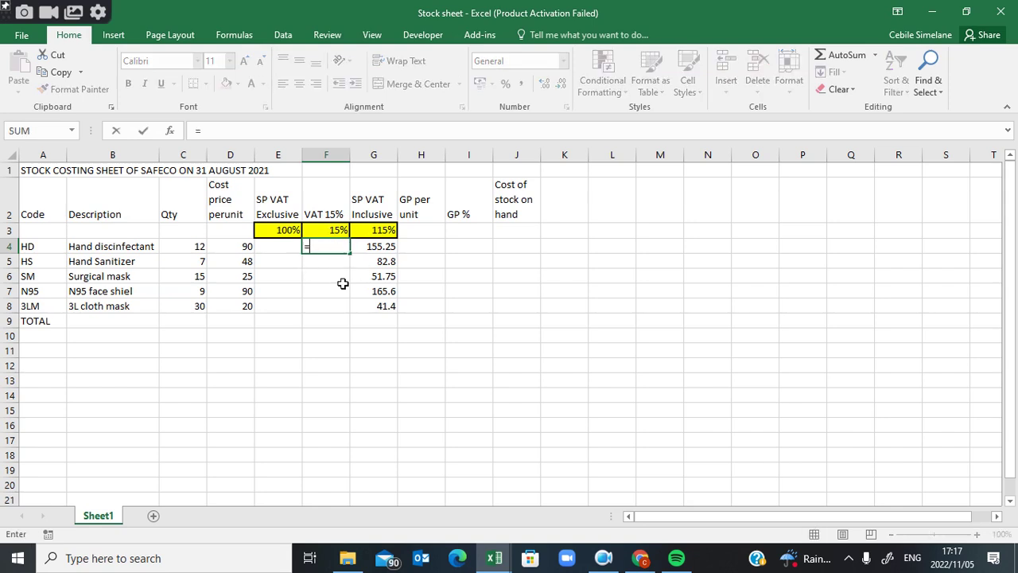
{"action": "left_click", "coordinate": [385, 248]}
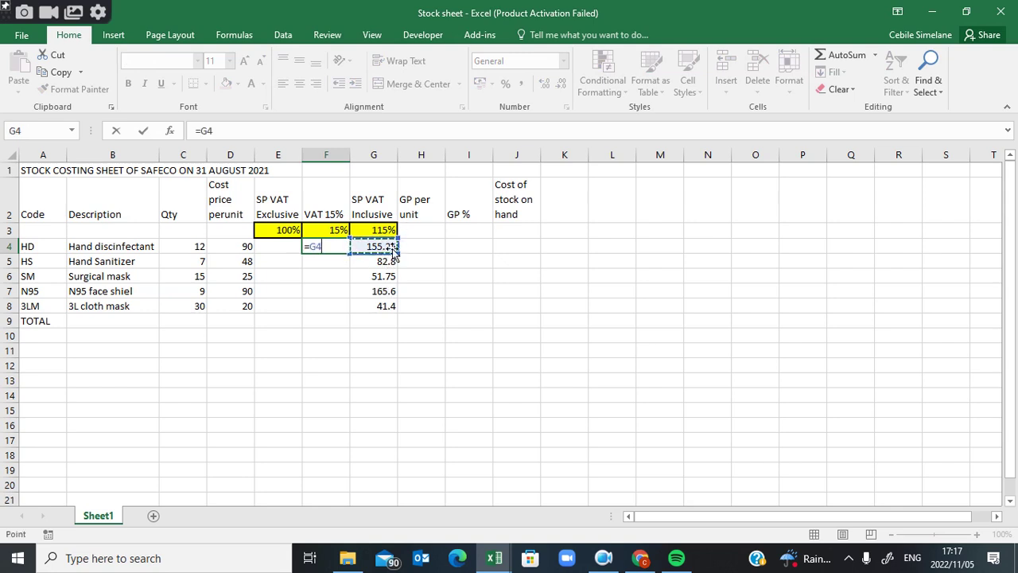
{"action": "type", "text": "*"}
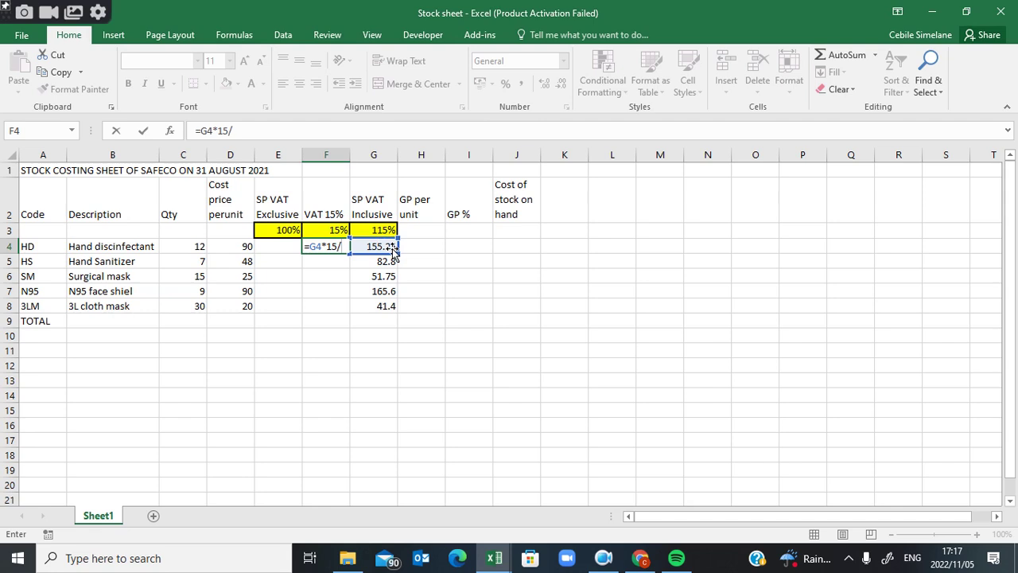
{"action": "type", "text": "115"}
{"action": "key", "text": "Return"}
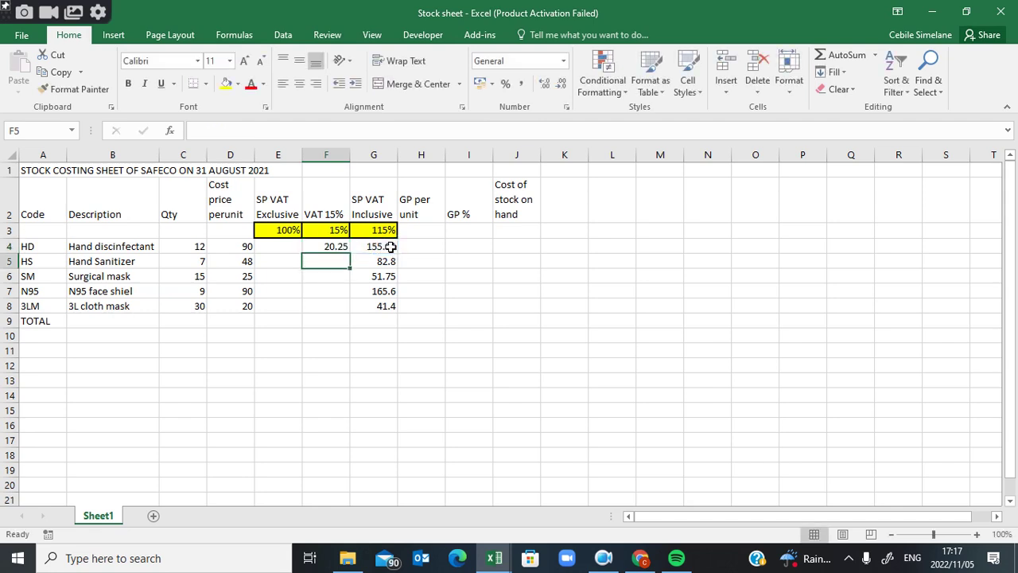
{"action": "left_click", "coordinate": [343, 251]}
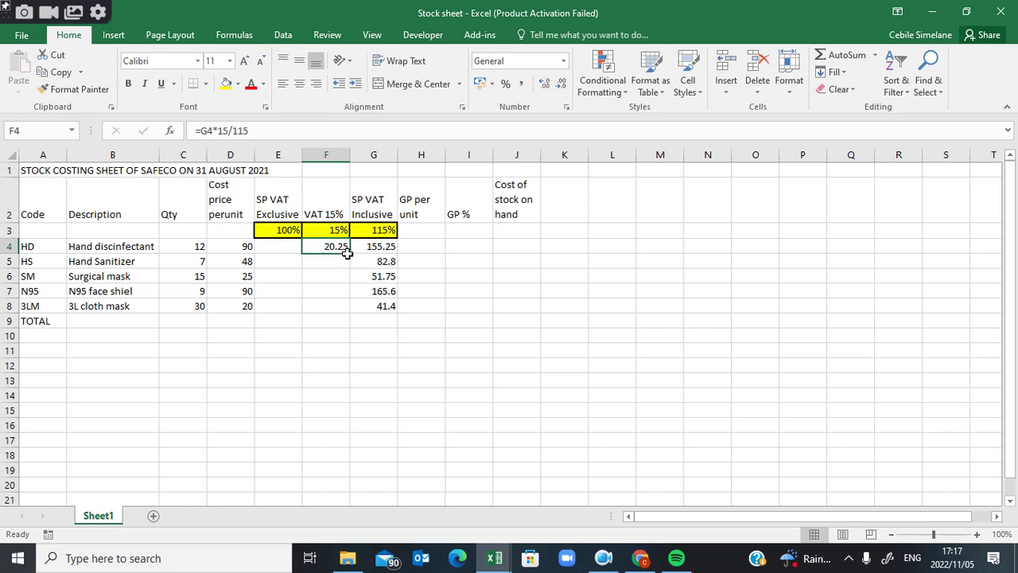
{"action": "left_click_drag", "start_coordinate": [354, 260], "coordinate": [352, 316]}
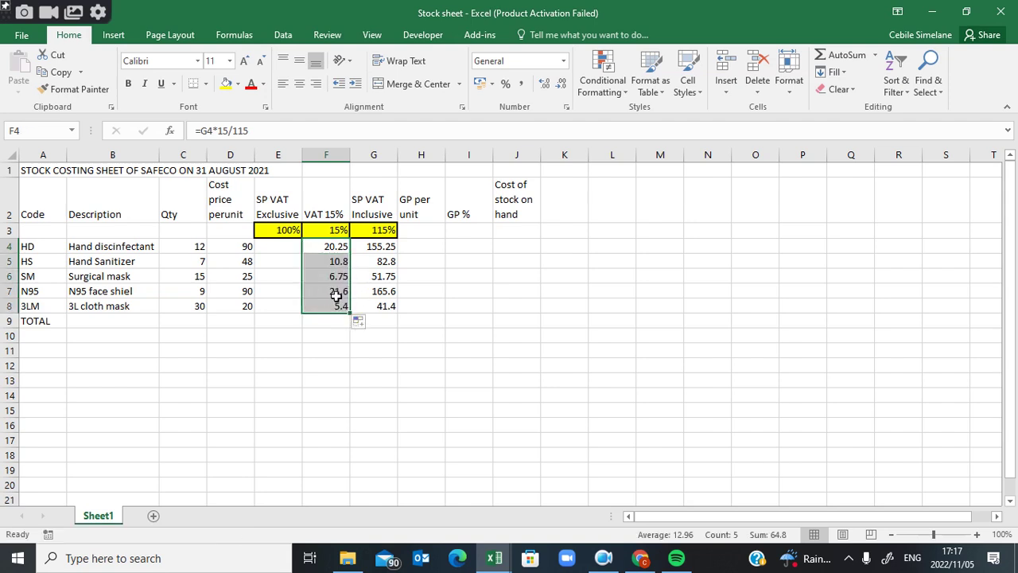
{"action": "left_click", "coordinate": [289, 253]}
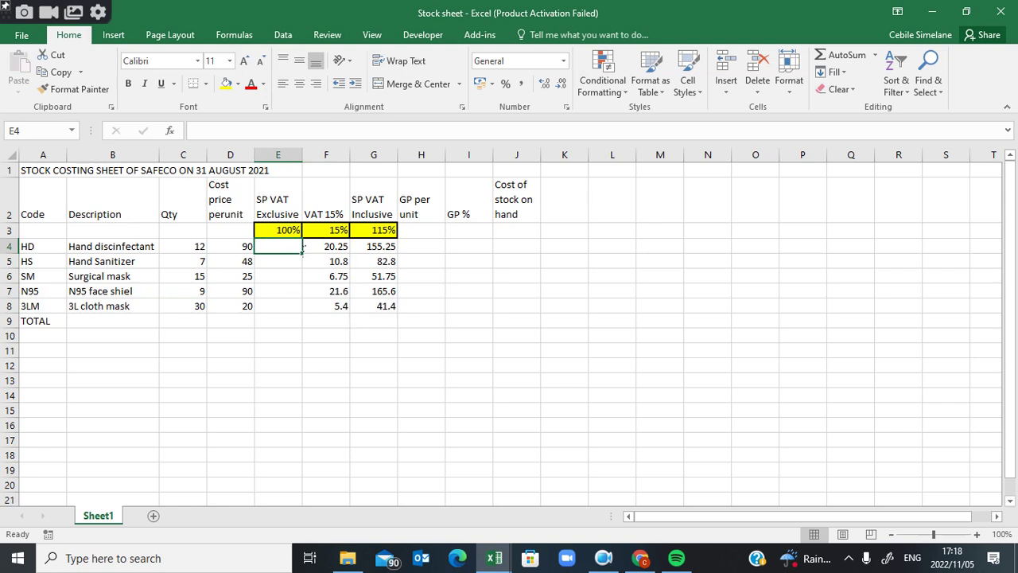
Step: Enter =G4-F4 in E4 and copy it down to E8
{"action": "type", "text": "="}
{"action": "left_click", "coordinate": [384, 249]}
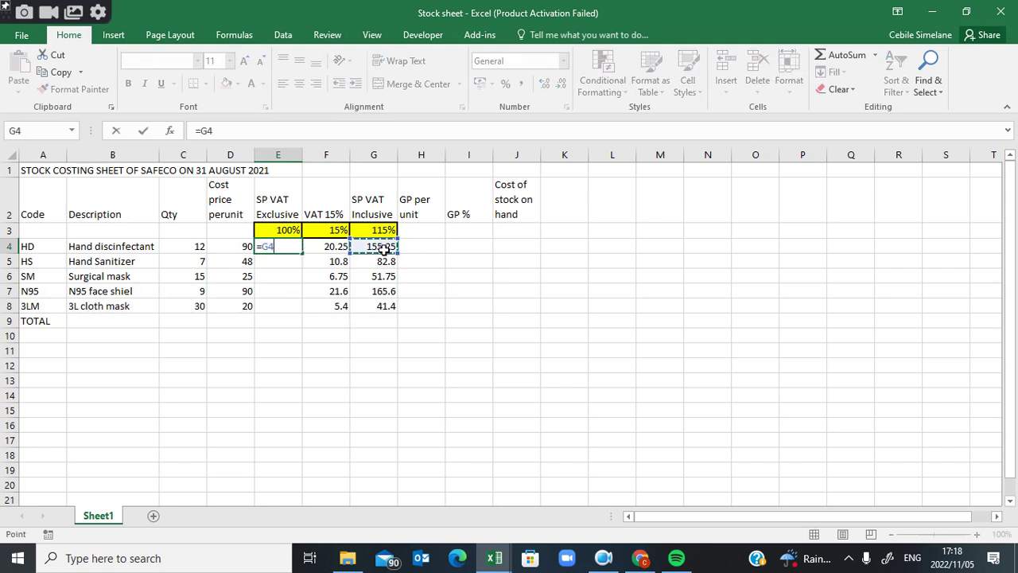
{"action": "type", "text": "-"}
{"action": "left_click", "coordinate": [340, 249]}
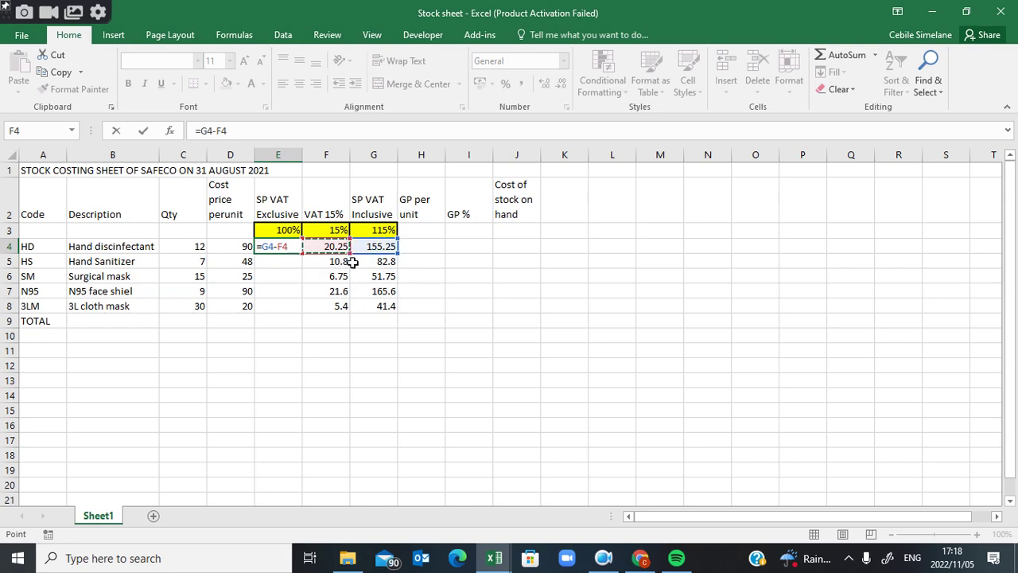
{"action": "key", "text": "Return"}
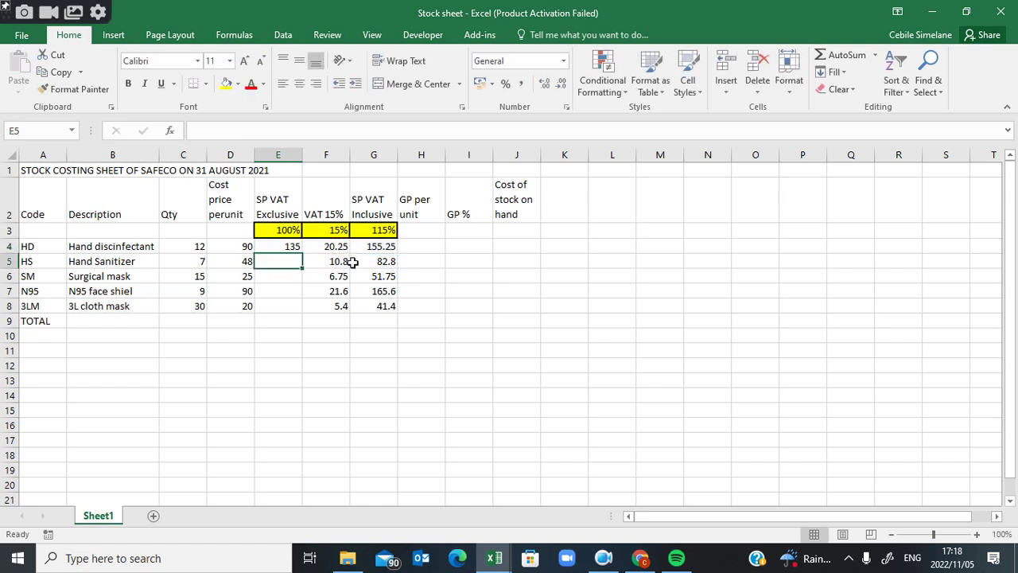
{"action": "left_click", "coordinate": [287, 251]}
{"action": "left_click_drag", "start_coordinate": [307, 261], "coordinate": [308, 319]}
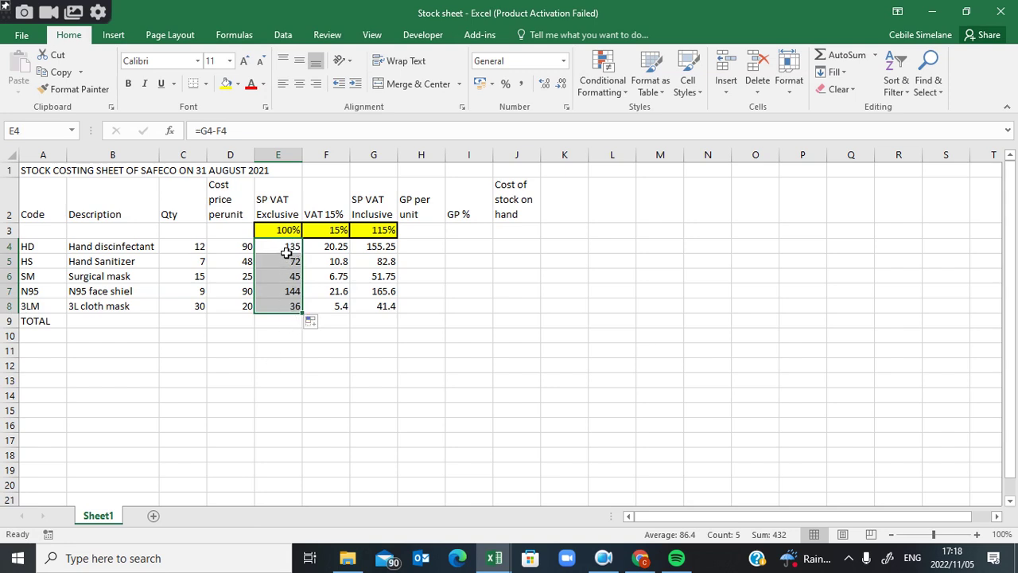
Step: Clear E4:E8 and replace it with =G4*100/115 filled down, giving 135, 72, 45, 144, 36
{"action": "left_click_drag", "start_coordinate": [286, 253], "coordinate": [286, 310]}
{"action": "key", "text": "Delete"}
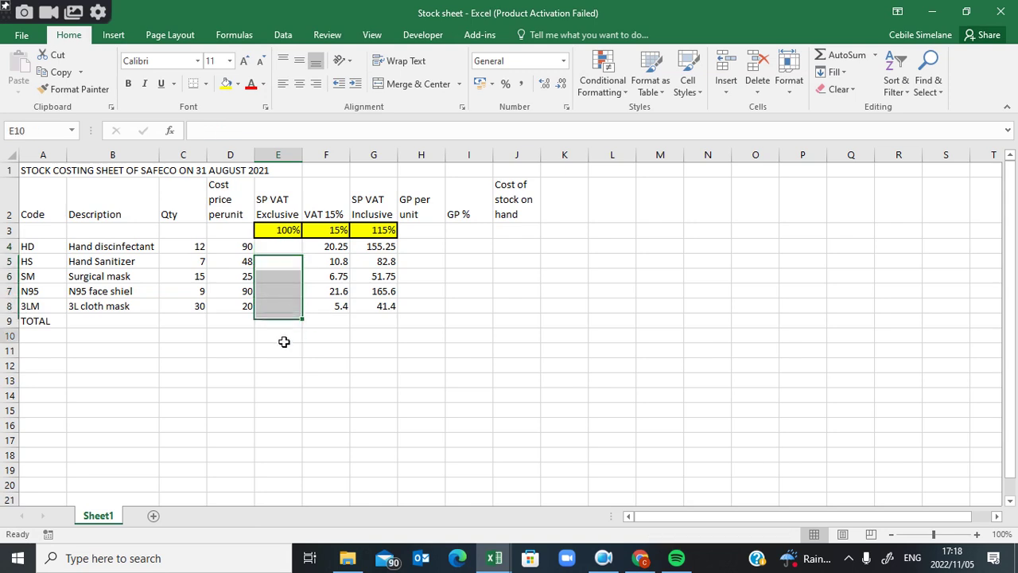
{"action": "left_click", "coordinate": [284, 341]}
{"action": "left_click", "coordinate": [286, 251]}
{"action": "type", "text": "="}
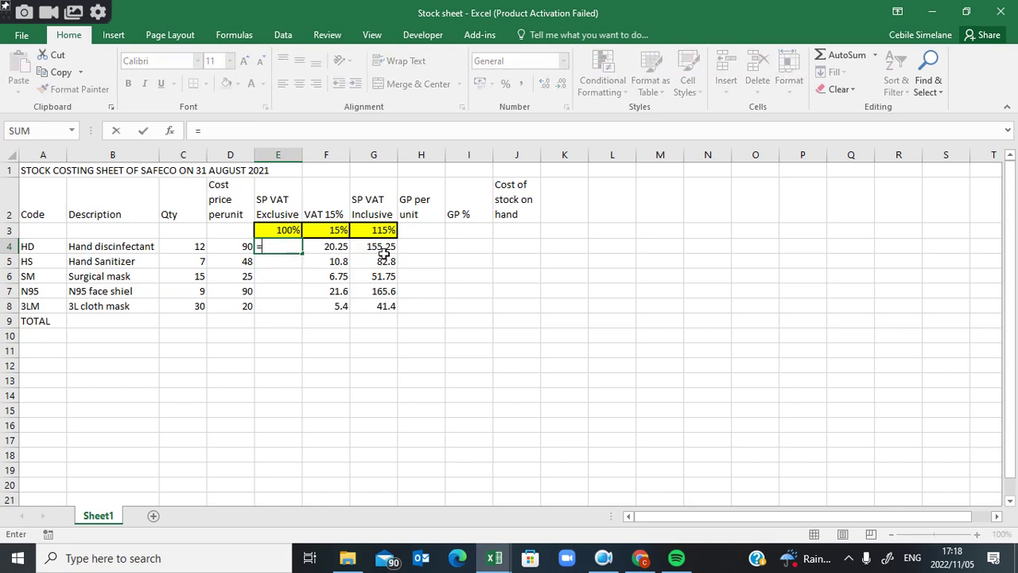
{"action": "left_click", "coordinate": [383, 249]}
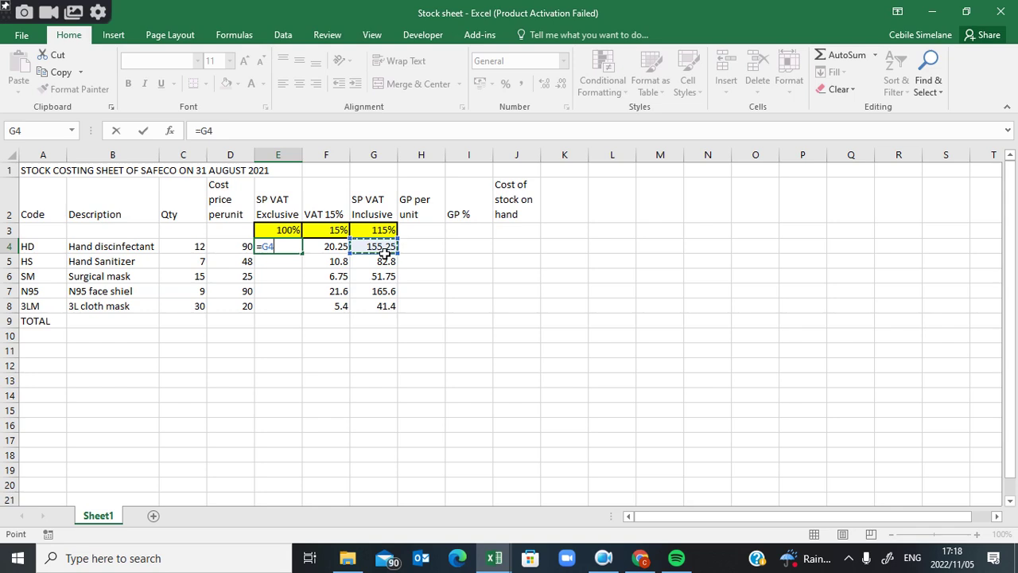
{"action": "type", "text": "*100"}
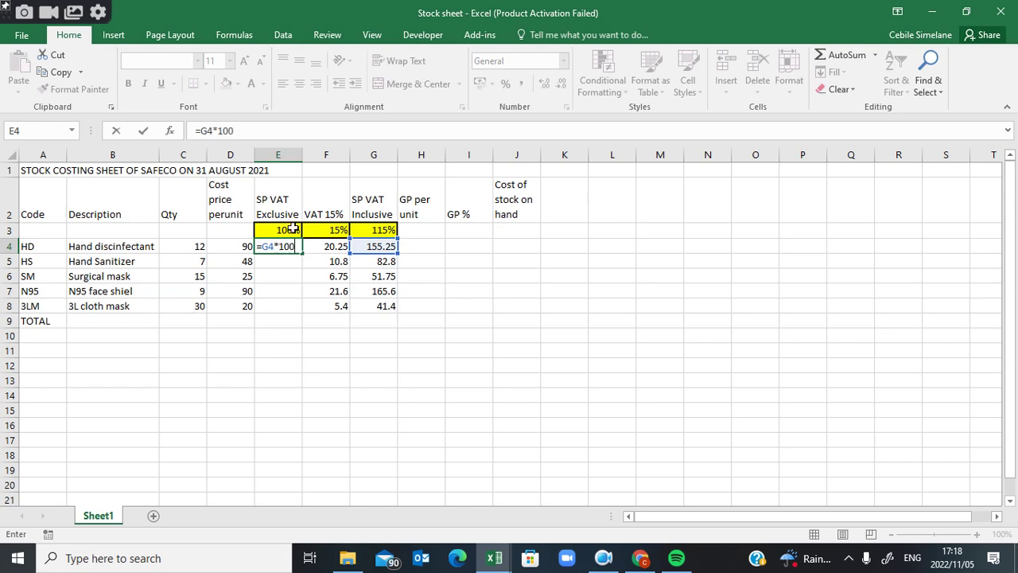
{"action": "type", "text": "/"}
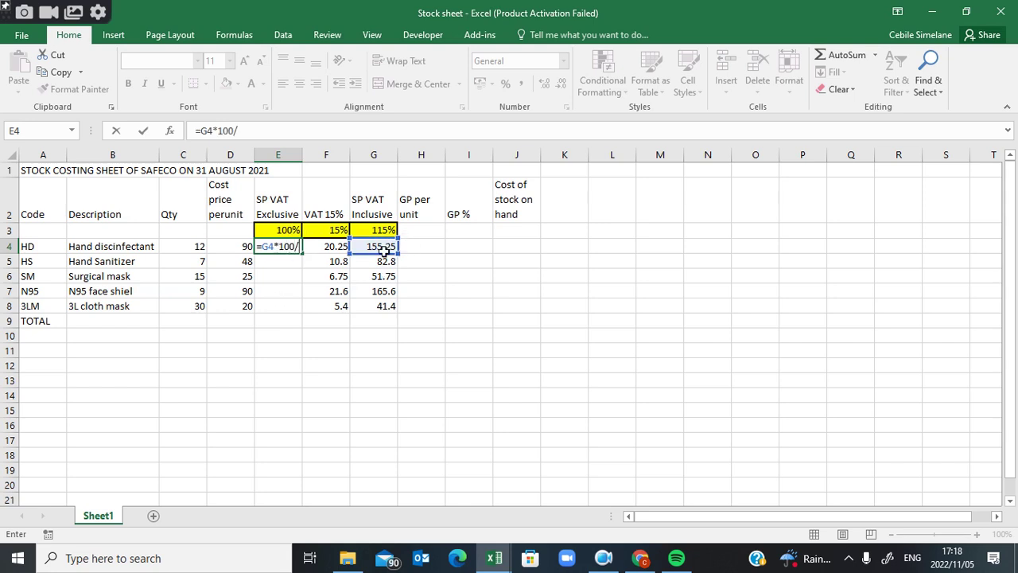
{"action": "type", "text": "115"}
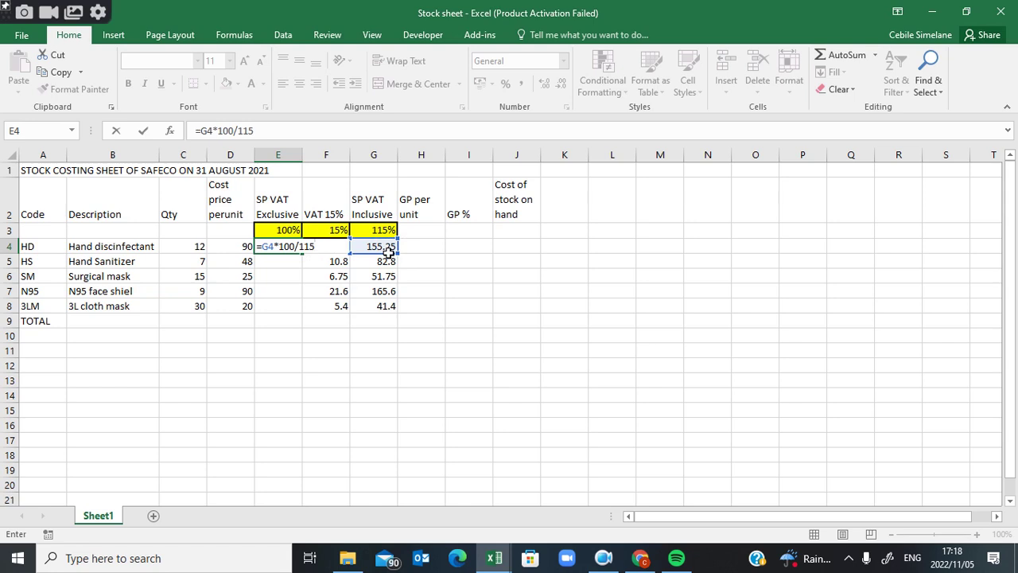
{"action": "key", "text": "Return"}
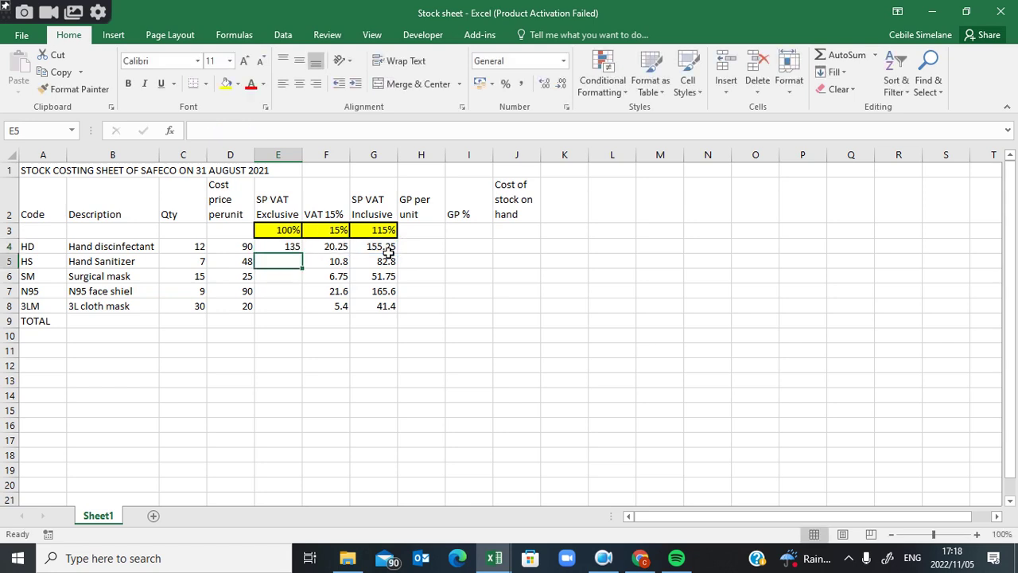
{"action": "left_click", "coordinate": [290, 248]}
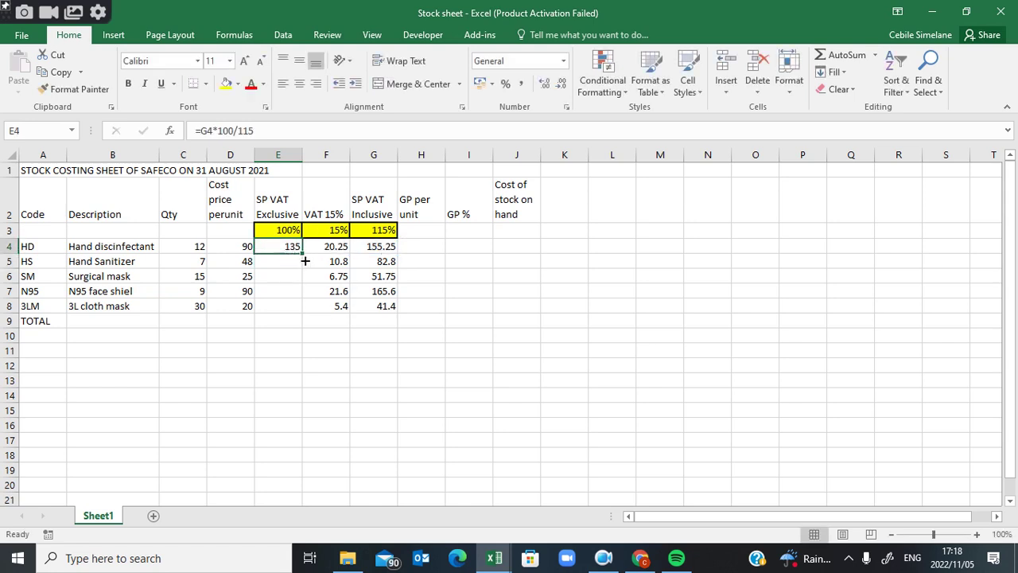
{"action": "left_click_drag", "start_coordinate": [305, 261], "coordinate": [305, 321]}
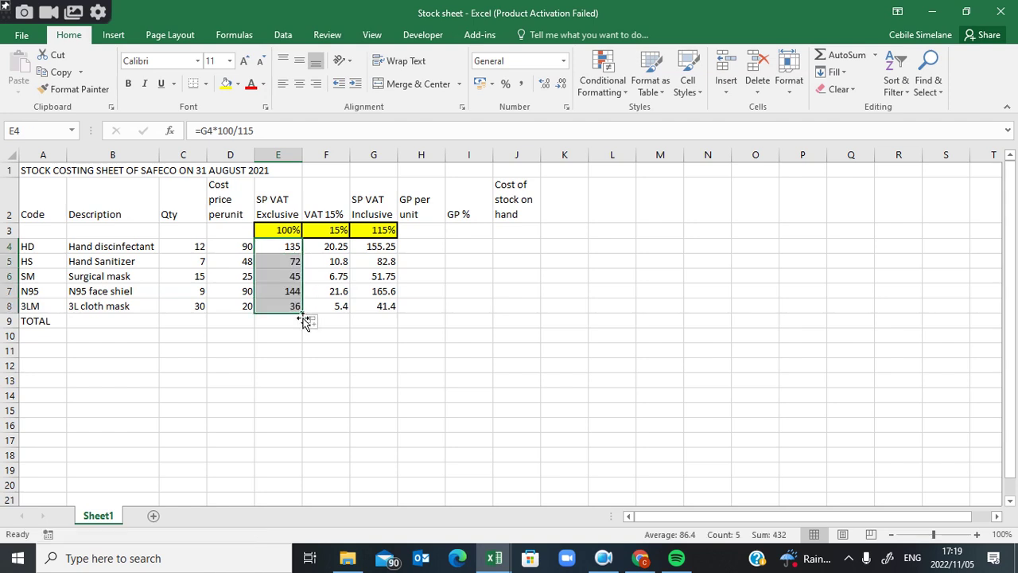
Step: Enter =E4-D4 in H4 and fill it down to H8: 45, 24, 20, 54, 16
{"action": "left_click", "coordinate": [428, 252]}
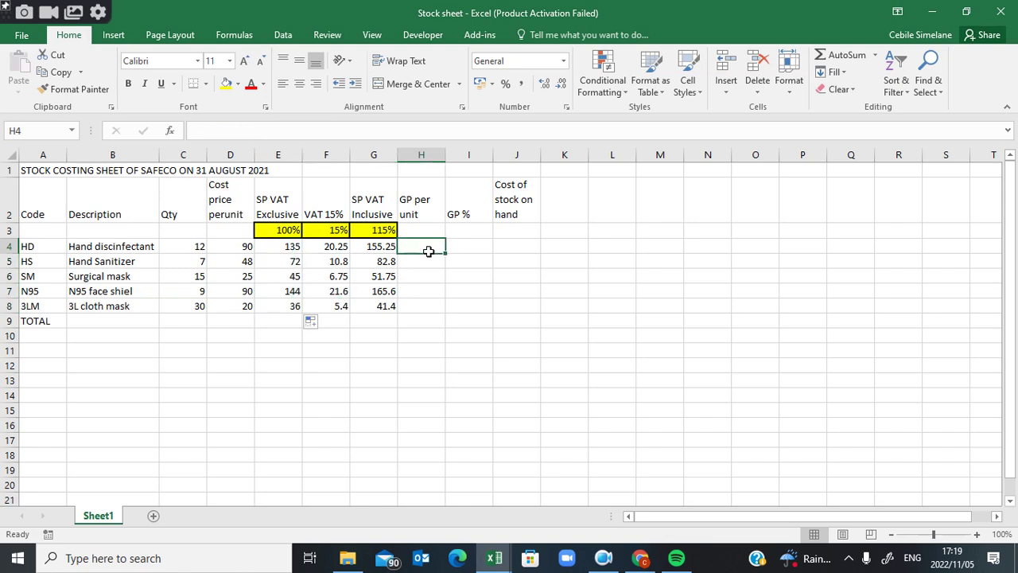
{"action": "type", "text": "="}
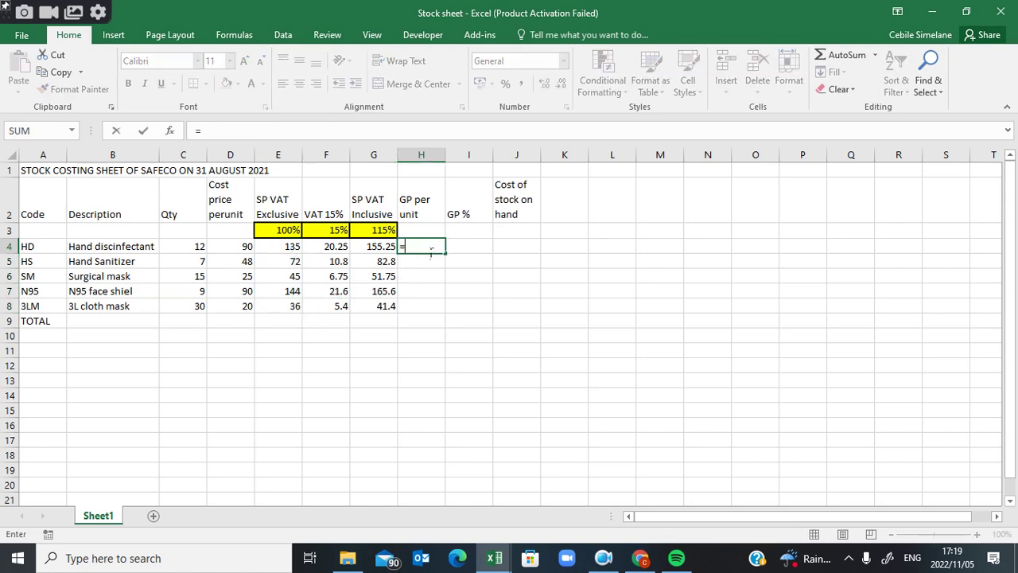
{"action": "left_click", "coordinate": [287, 252]}
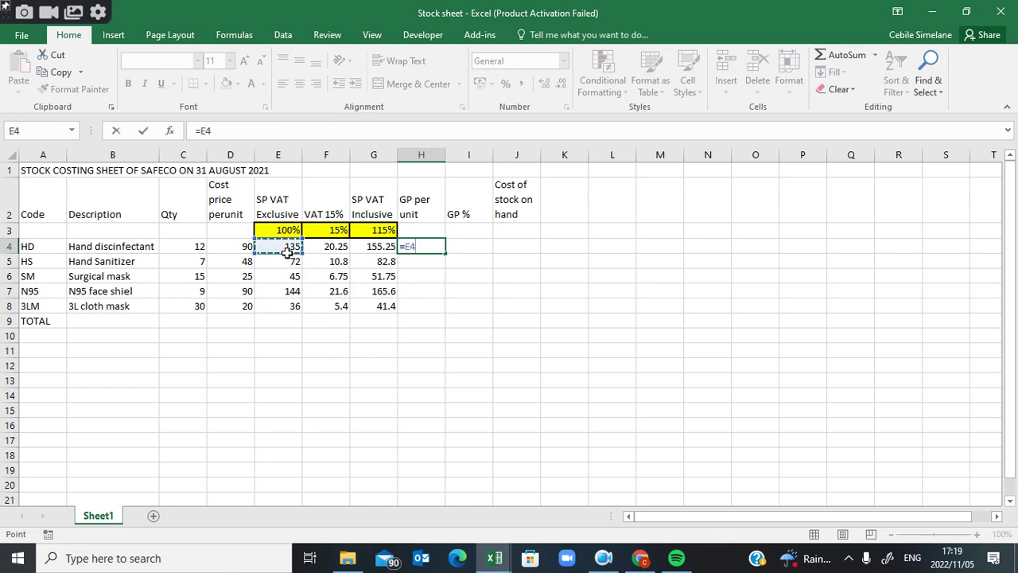
{"action": "type", "text": "-"}
{"action": "left_click", "coordinate": [239, 249]}
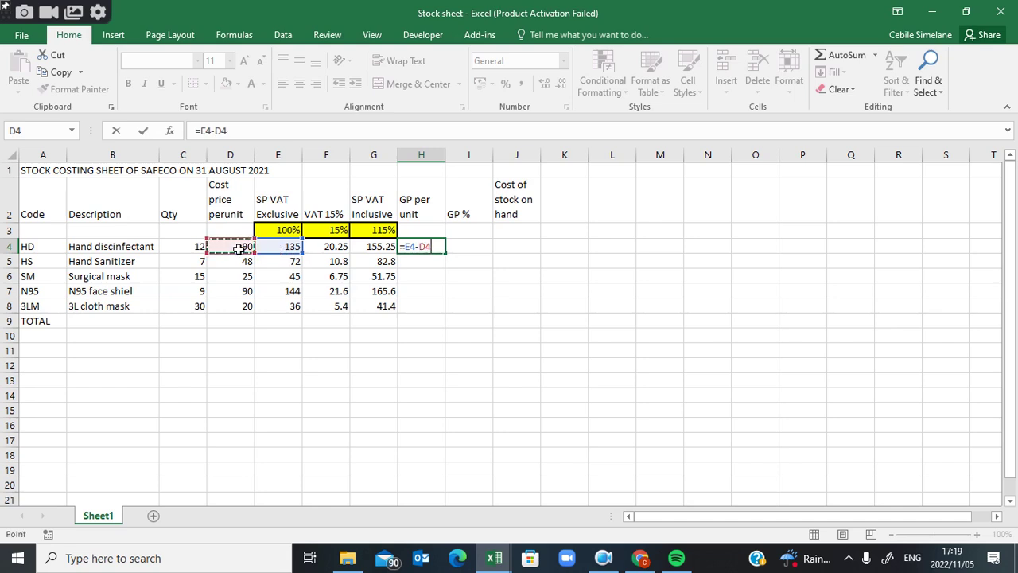
{"action": "key", "text": "Return"}
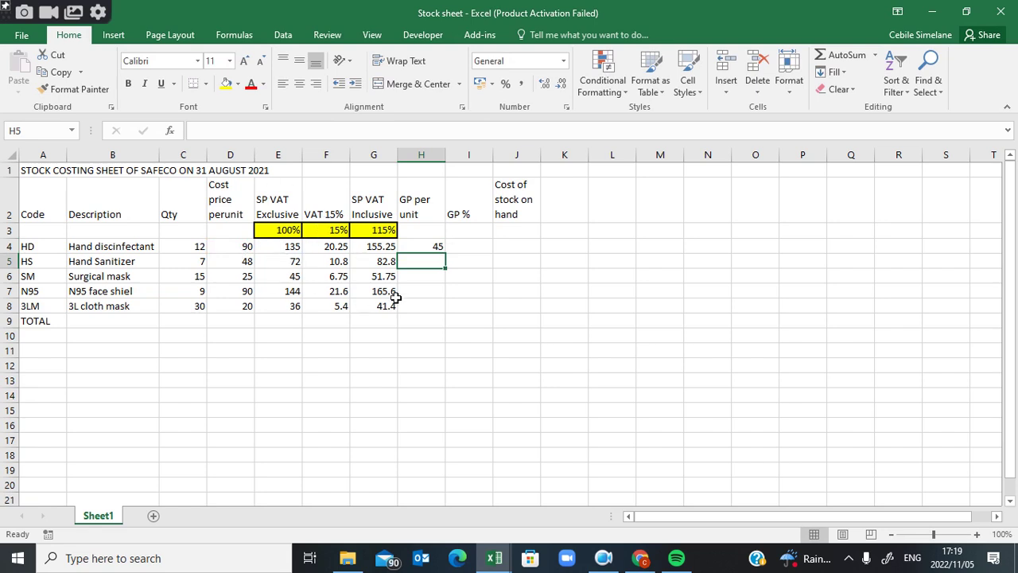
{"action": "left_click", "coordinate": [437, 246]}
{"action": "left_click_drag", "start_coordinate": [449, 260], "coordinate": [450, 319]}
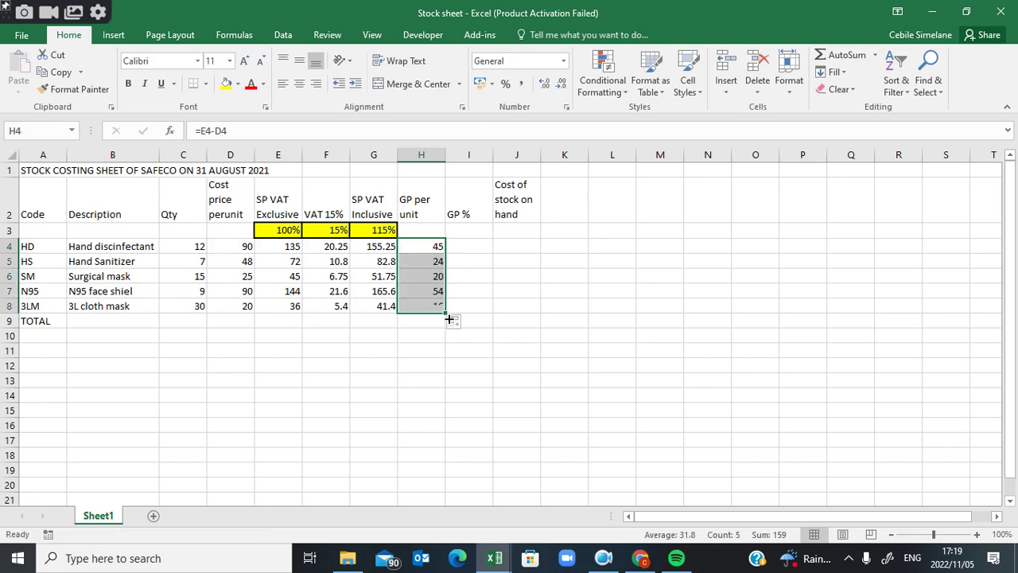
{"action": "left_click", "coordinate": [478, 251]}
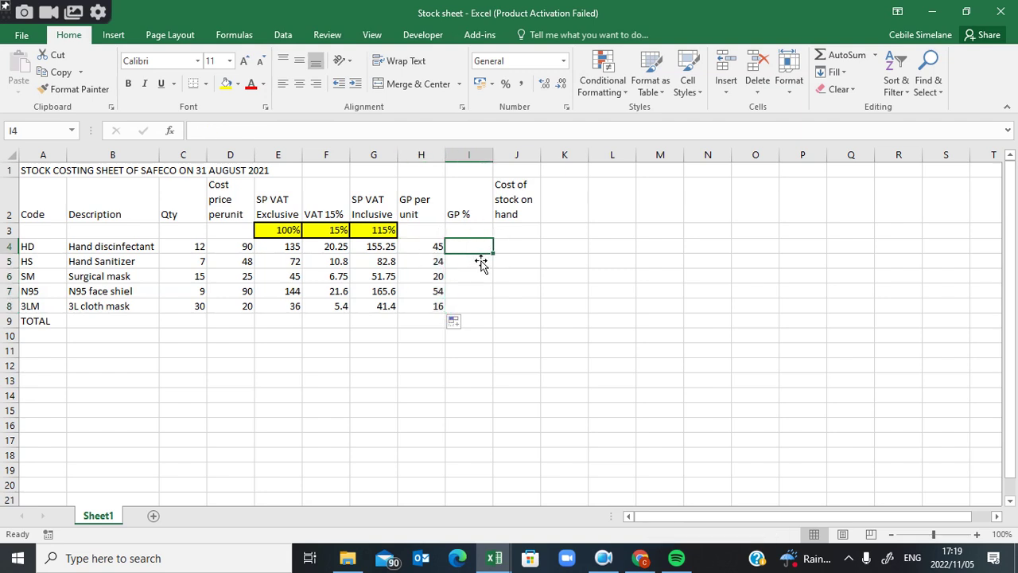
Step: Enter =H4/E4 in I4 and copy it down to I8 for each product's GP %
{"action": "type", "text": "="}
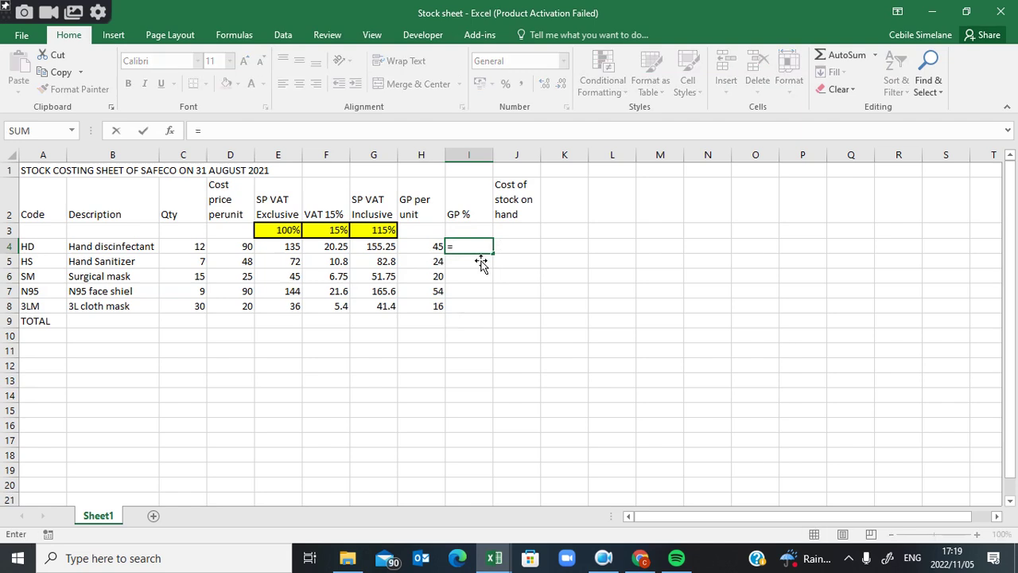
{"action": "left_click", "coordinate": [430, 248]}
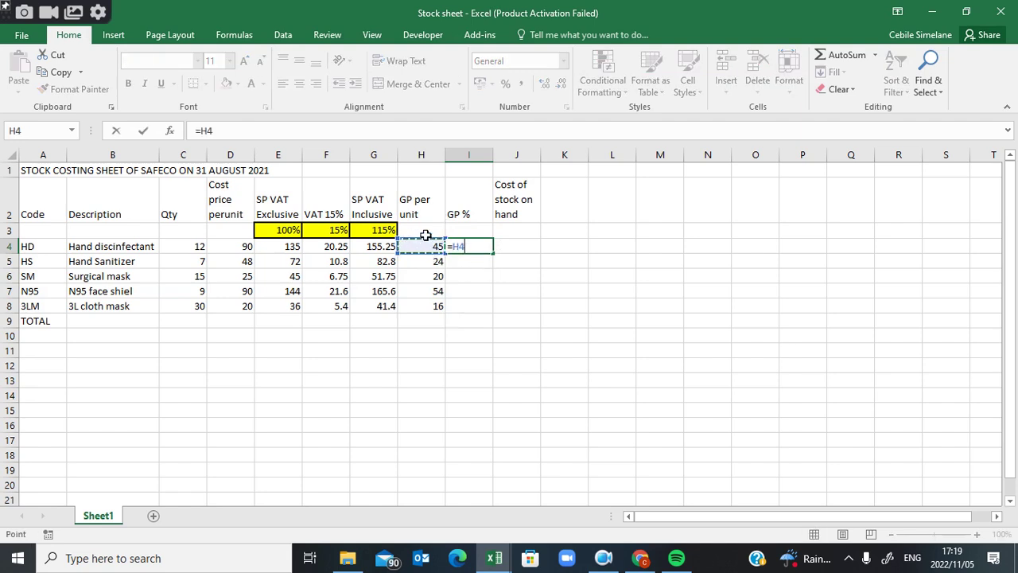
{"action": "type", "text": "/"}
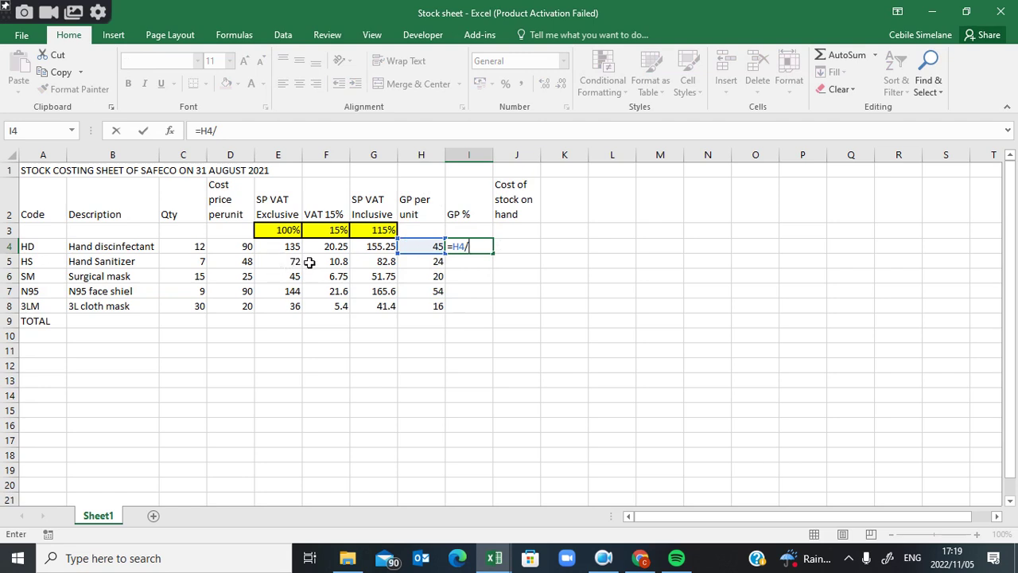
{"action": "left_click", "coordinate": [284, 252]}
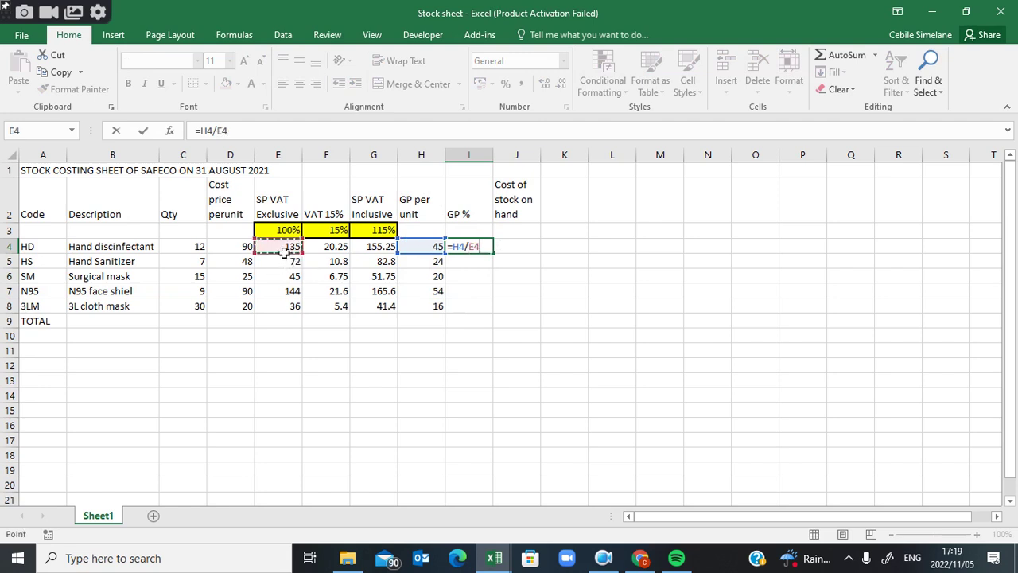
{"action": "key", "text": "Return"}
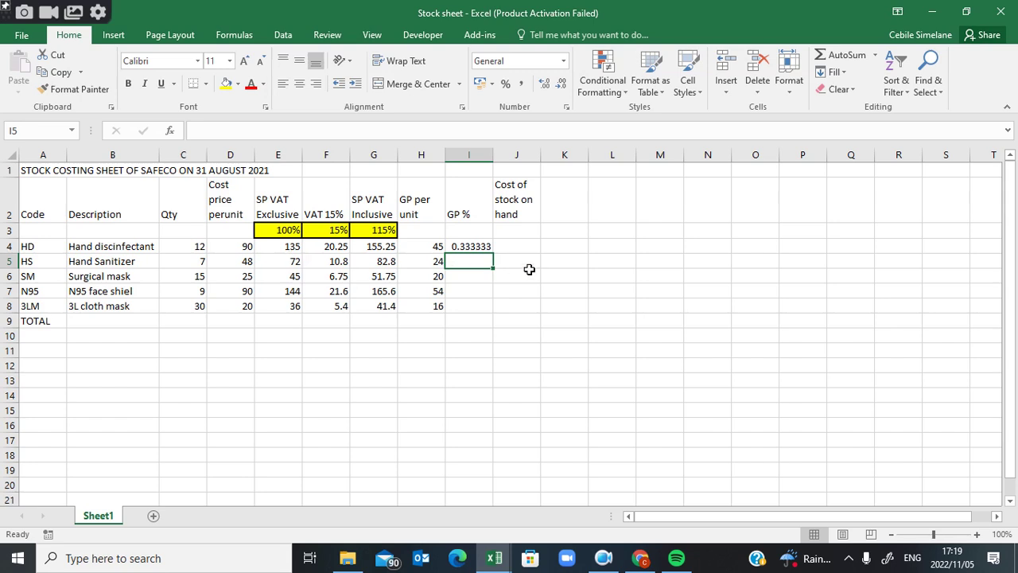
{"action": "left_click", "coordinate": [481, 252]}
{"action": "left_click_drag", "start_coordinate": [493, 254], "coordinate": [493, 314]}
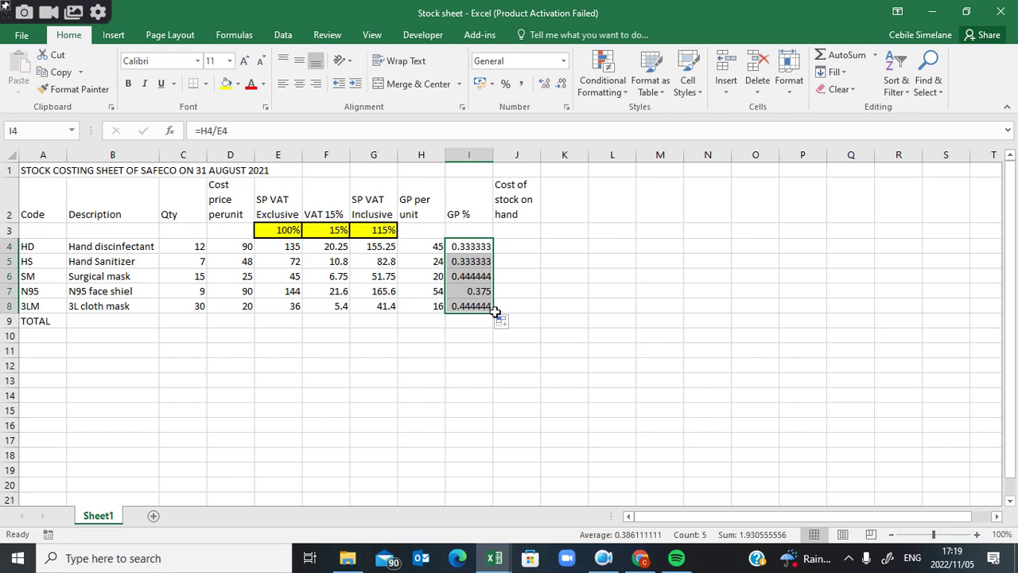
{"action": "left_click", "coordinate": [521, 249]}
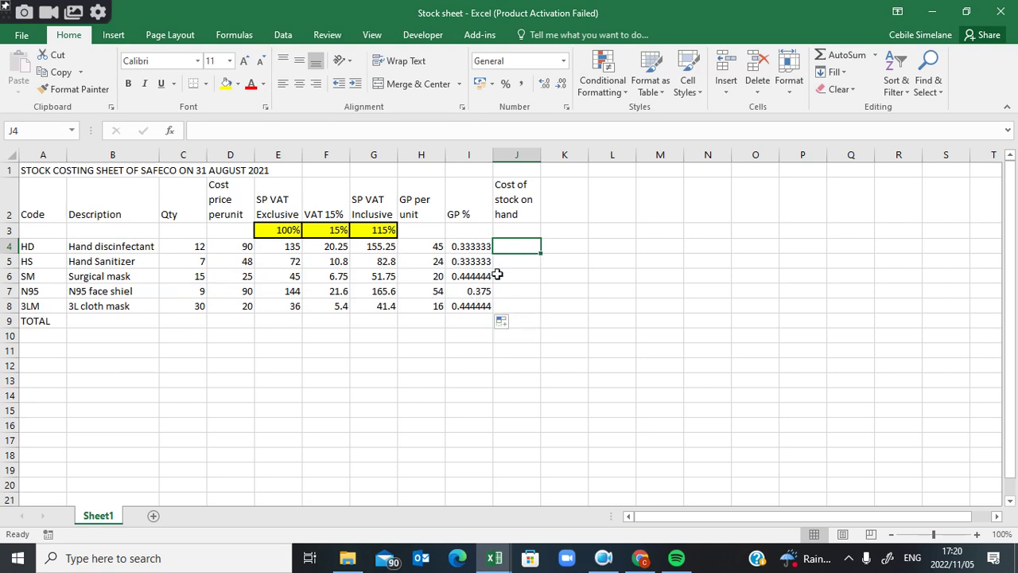
Step: Enter =C4*D4 in J4 and fill it down to J8: 1080, 336, 375, 810, 600
{"action": "type", "text": "="}
{"action": "left_click", "coordinate": [192, 254]}
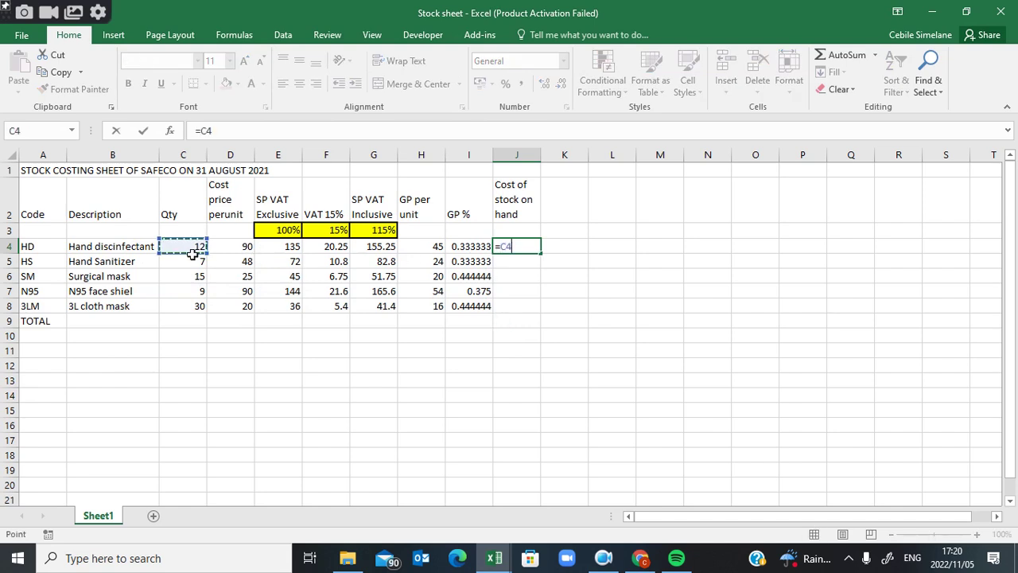
{"action": "type", "text": "*"}
{"action": "left_click", "coordinate": [243, 251]}
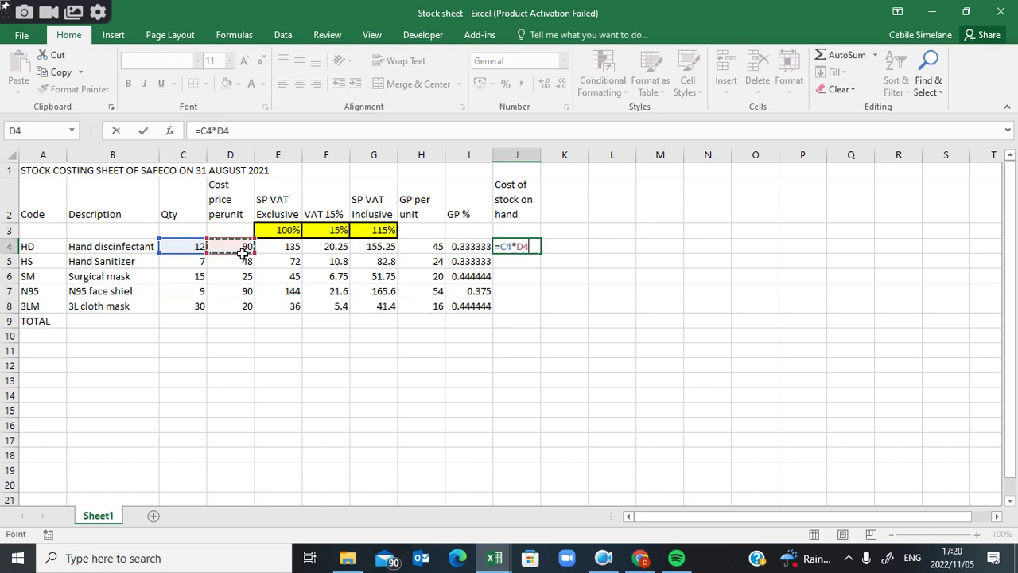
{"action": "key", "text": "Return"}
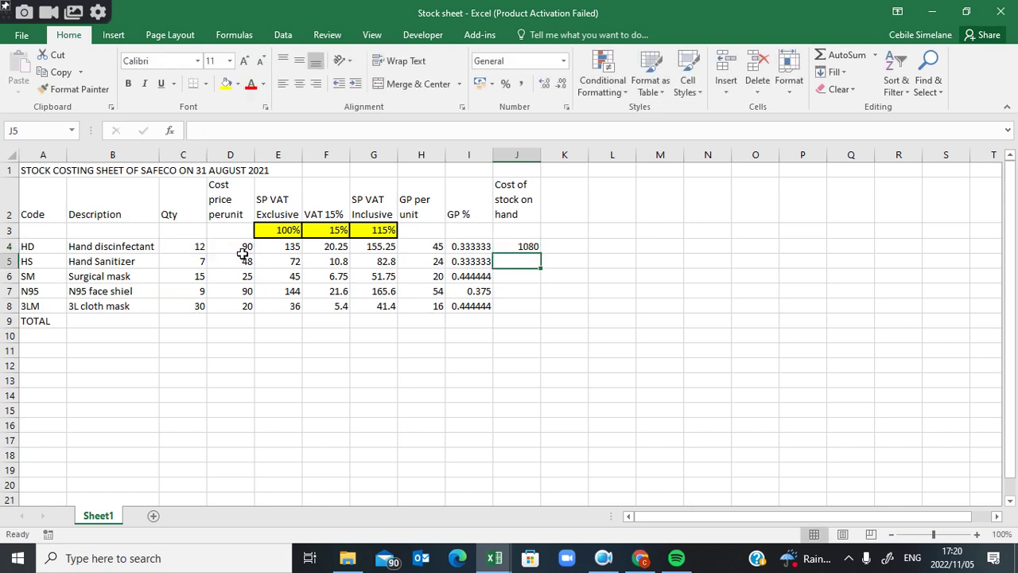
{"action": "left_click", "coordinate": [528, 253]}
{"action": "left_click_drag", "start_coordinate": [546, 259], "coordinate": [547, 318]}
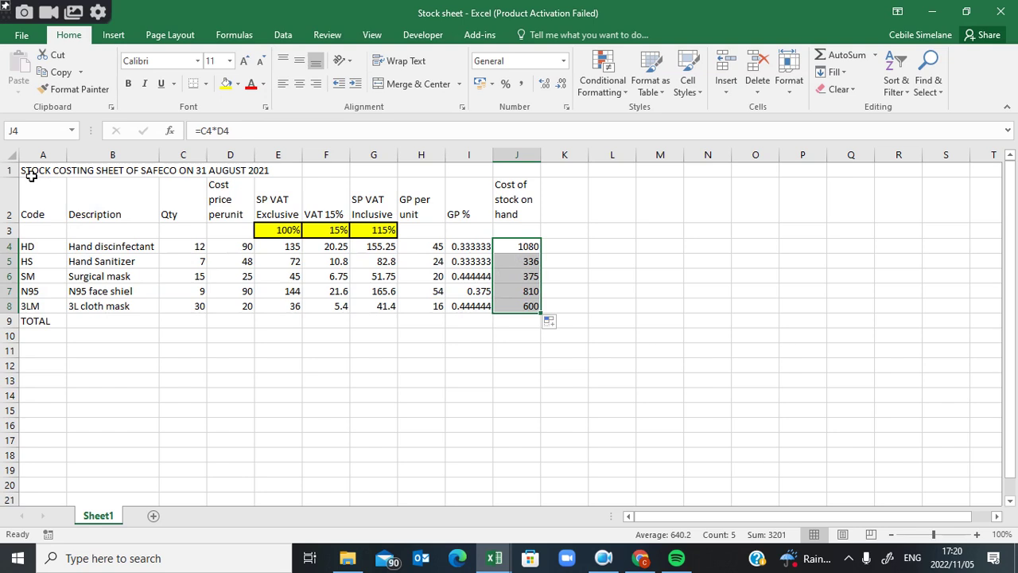
{"action": "left_click_drag", "start_coordinate": [30, 176], "coordinate": [534, 174]}
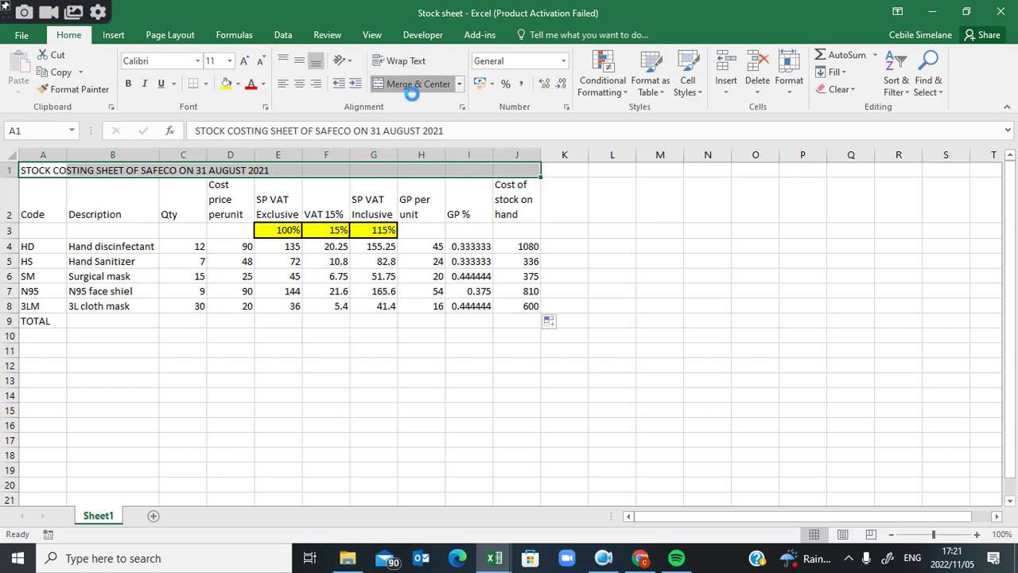
Step: Merge and centre the STOCK COSTING SHEET title across columns A to J and bold it
{"action": "left_click", "coordinate": [402, 86]}
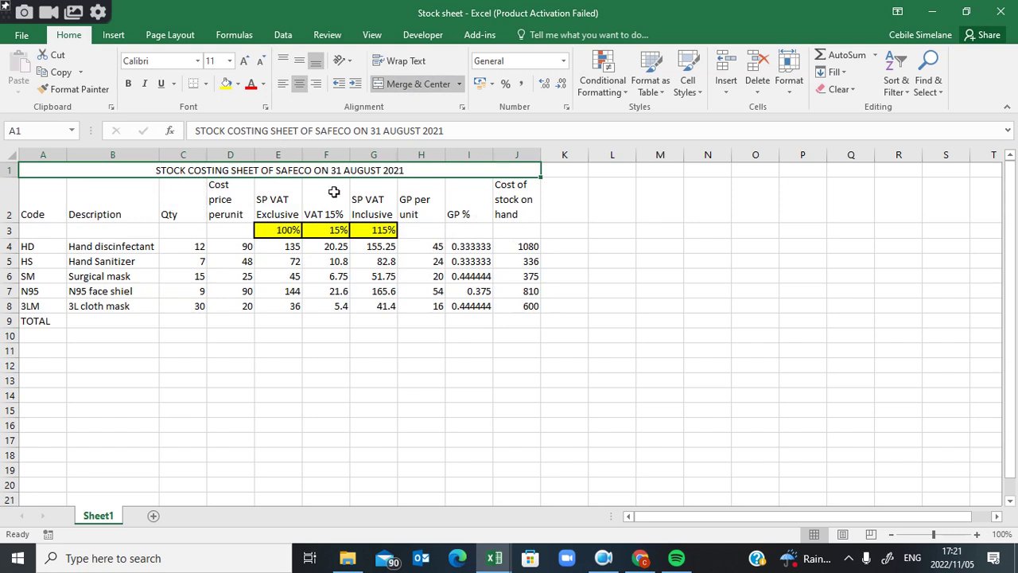
{"action": "left_click", "coordinate": [128, 86]}
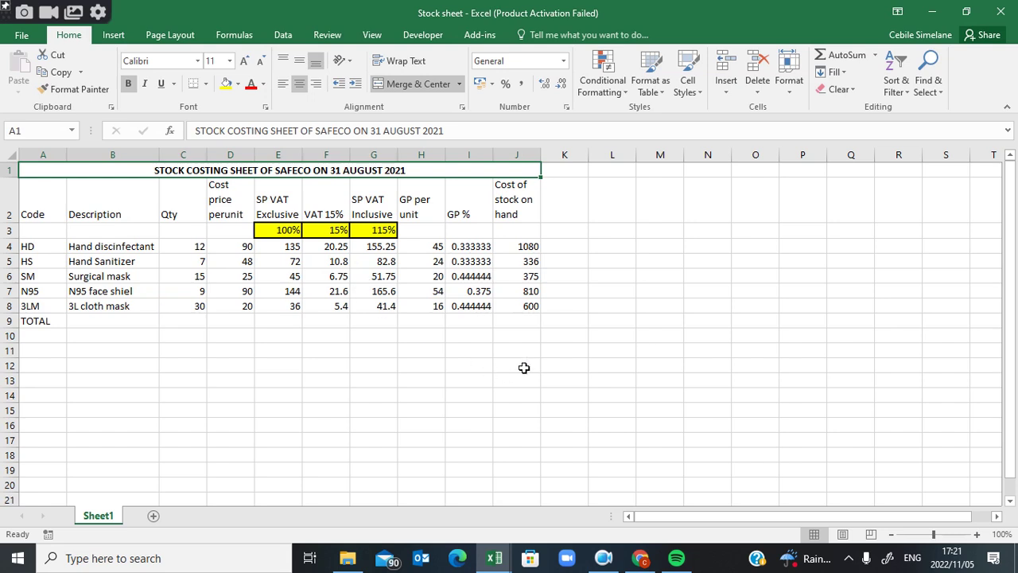
{"action": "left_click", "coordinate": [528, 322]}
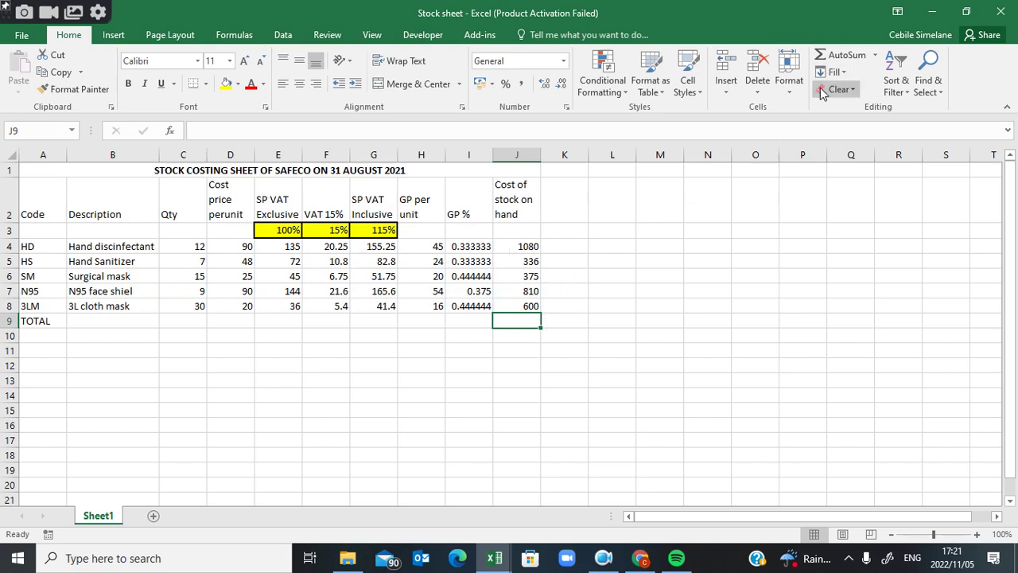
Step: AutoSum J4:J8 into J9 to total the cost of stock at 3201
{"action": "left_click", "coordinate": [823, 61]}
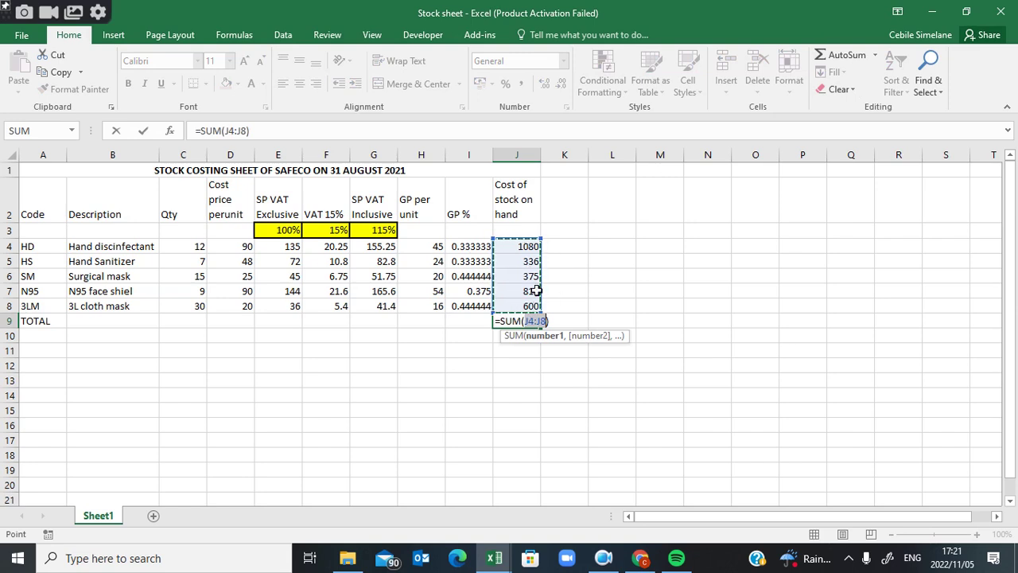
{"action": "key", "text": "Return"}
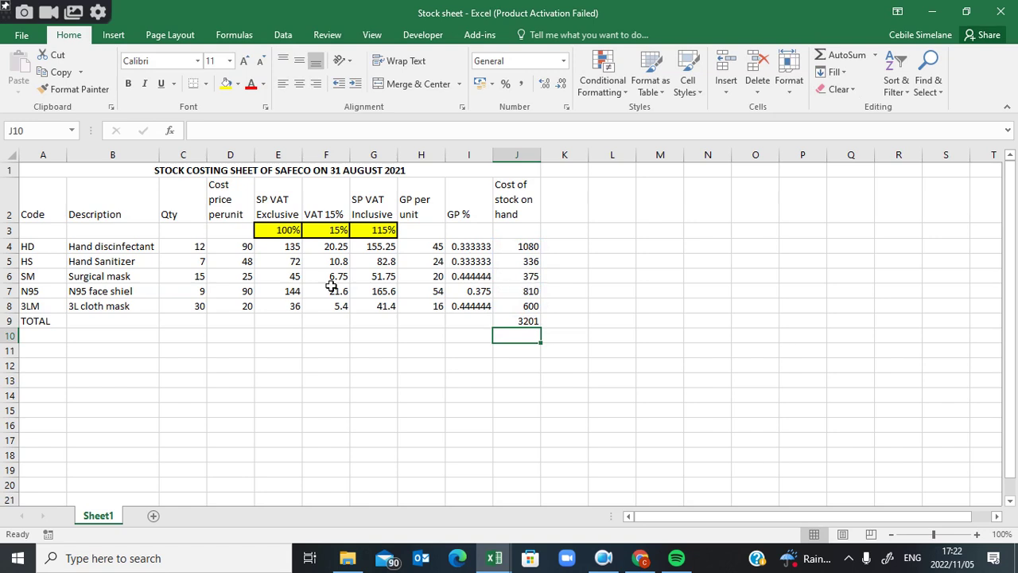
{"action": "left_click_drag", "start_coordinate": [46, 176], "coordinate": [326, 327]}
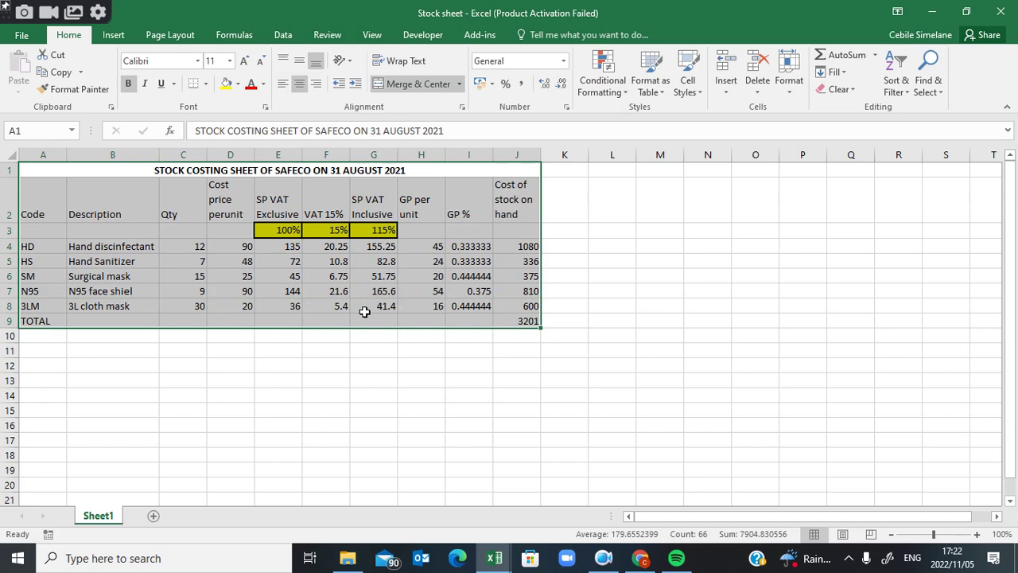
Step: Put an outside border around the stock table A1:J9
{"action": "left_click", "coordinate": [206, 85]}
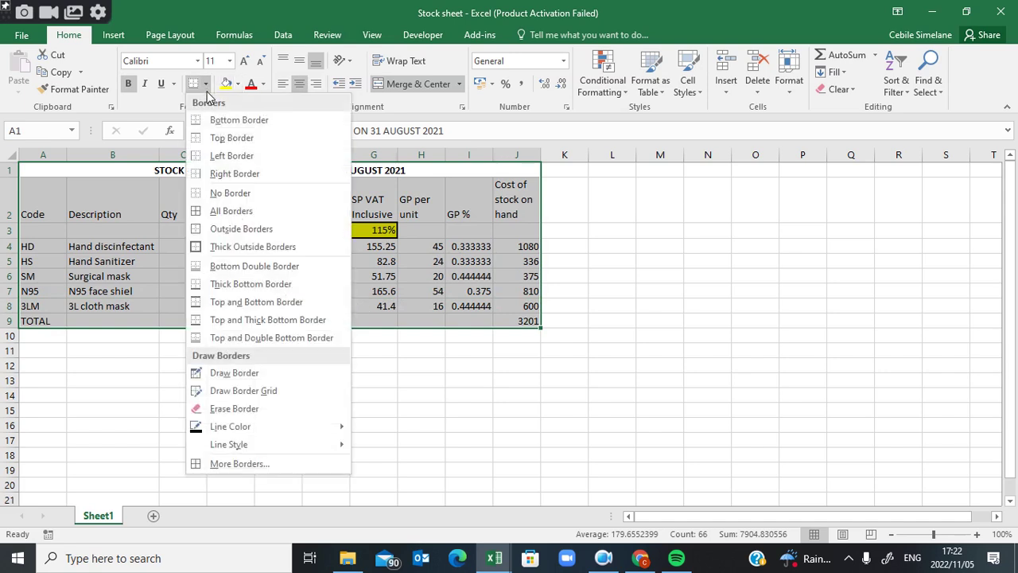
{"action": "left_click", "coordinate": [223, 235]}
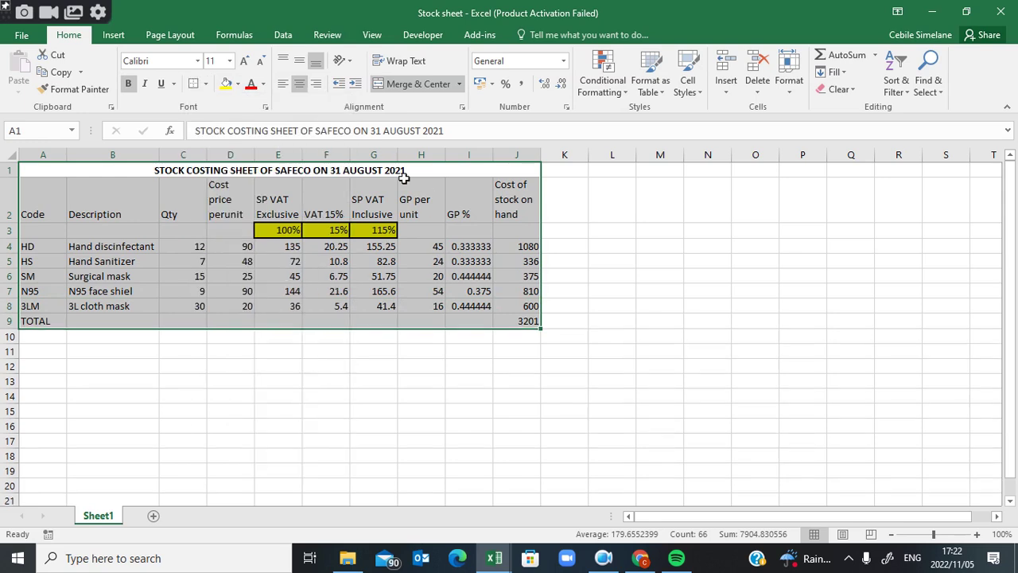
{"action": "left_click", "coordinate": [267, 382]}
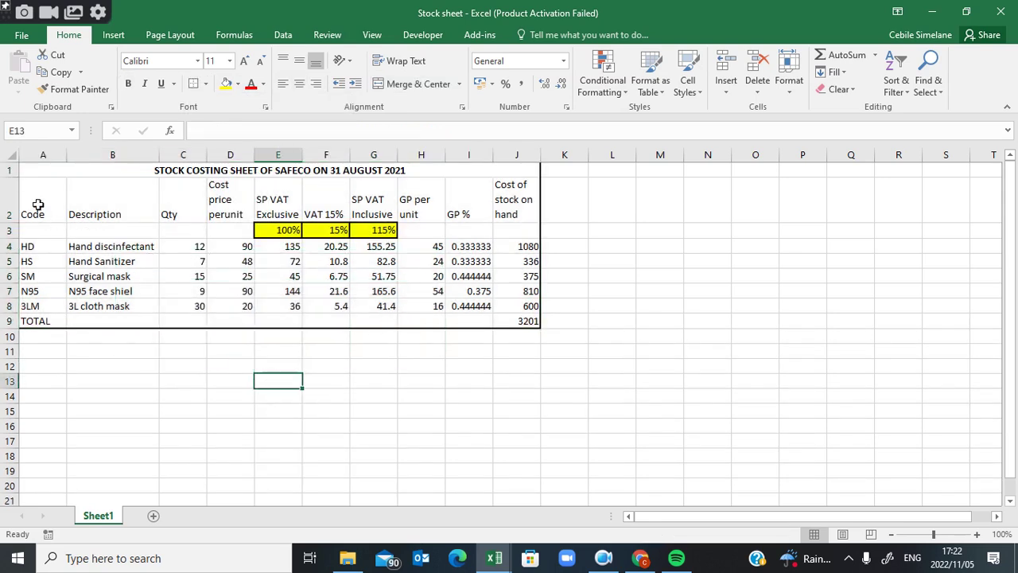
Step: Apply All Borders to A2:J9 so every cell from the header row down is outlined
{"action": "left_click_drag", "start_coordinate": [38, 205], "coordinate": [506, 324]}
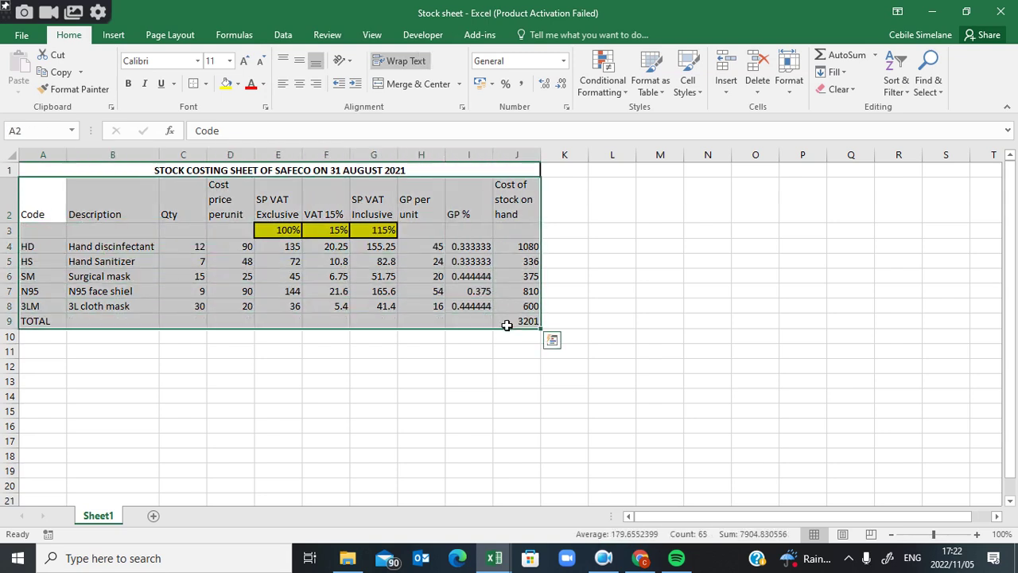
{"action": "left_click", "coordinate": [204, 85]}
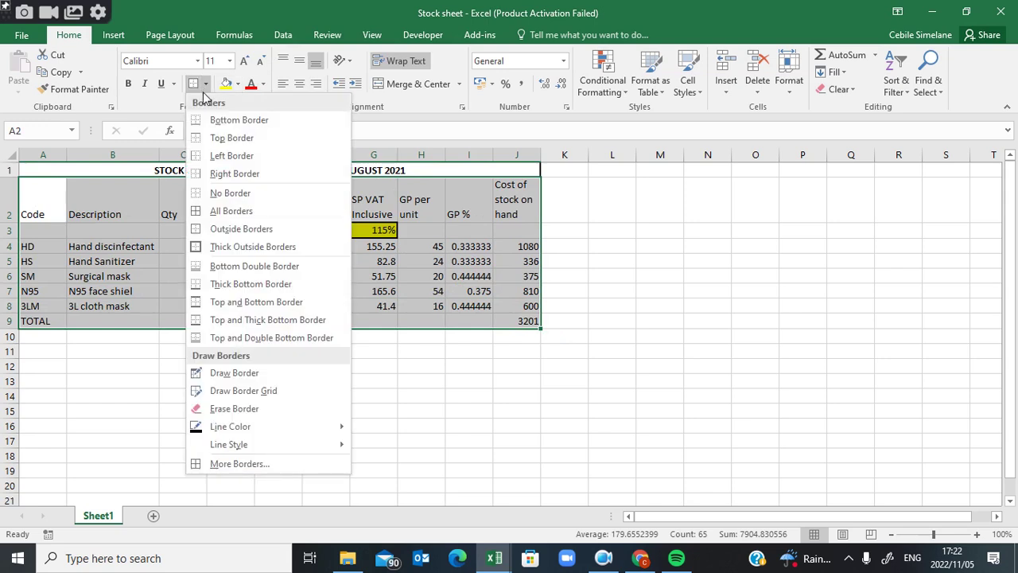
{"action": "left_click", "coordinate": [214, 210]}
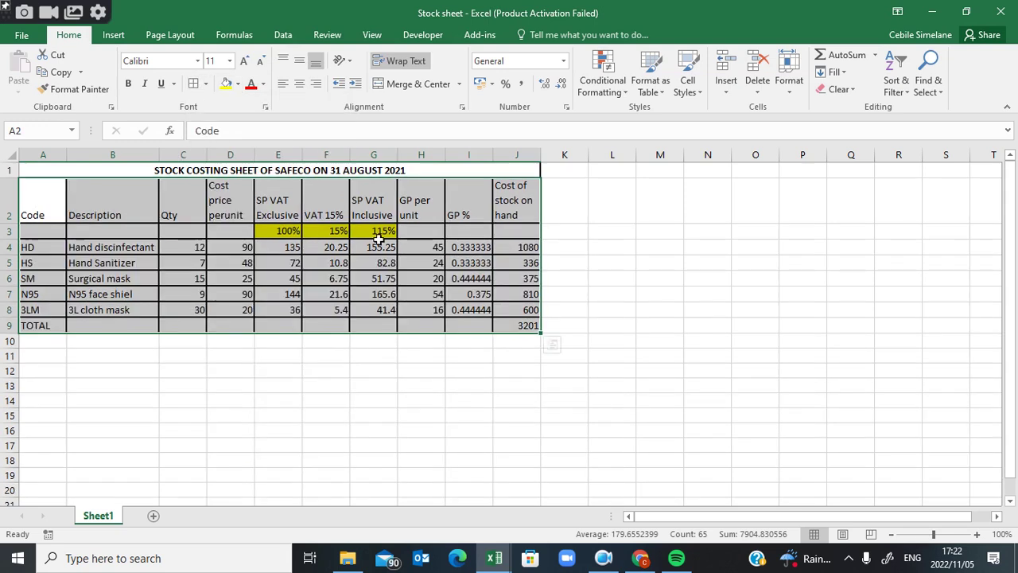
{"action": "left_click", "coordinate": [280, 376]}
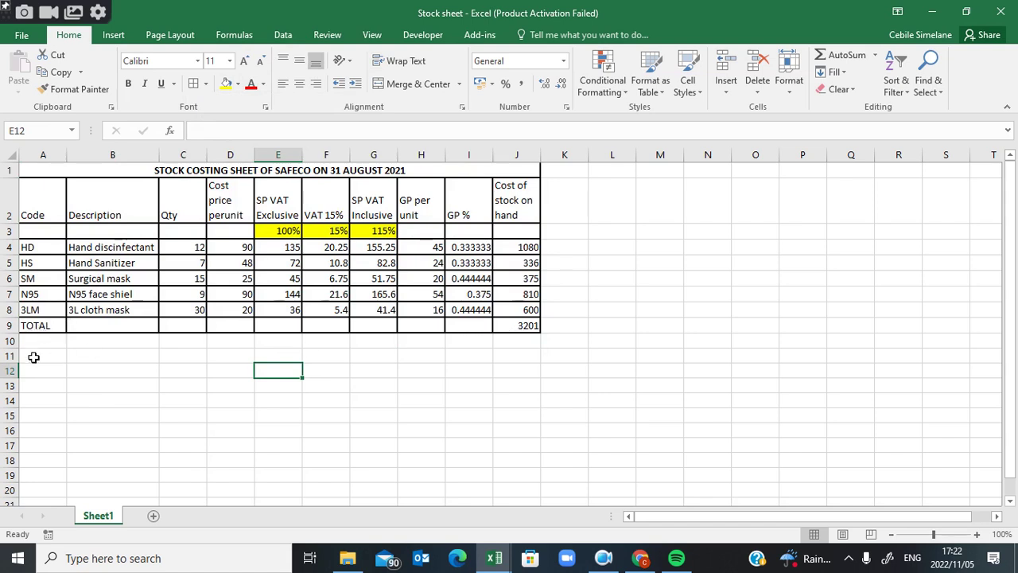
Step: Merge A9:I9 and make the TOTAL label bold and right-aligned next to the total
{"action": "left_click_drag", "start_coordinate": [39, 326], "coordinate": [470, 332]}
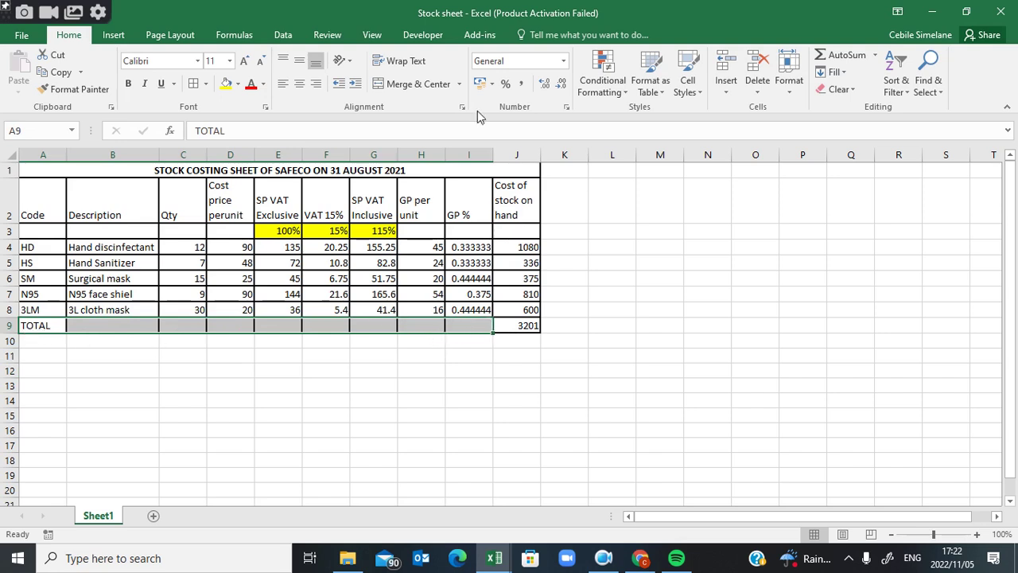
{"action": "left_click", "coordinate": [394, 86]}
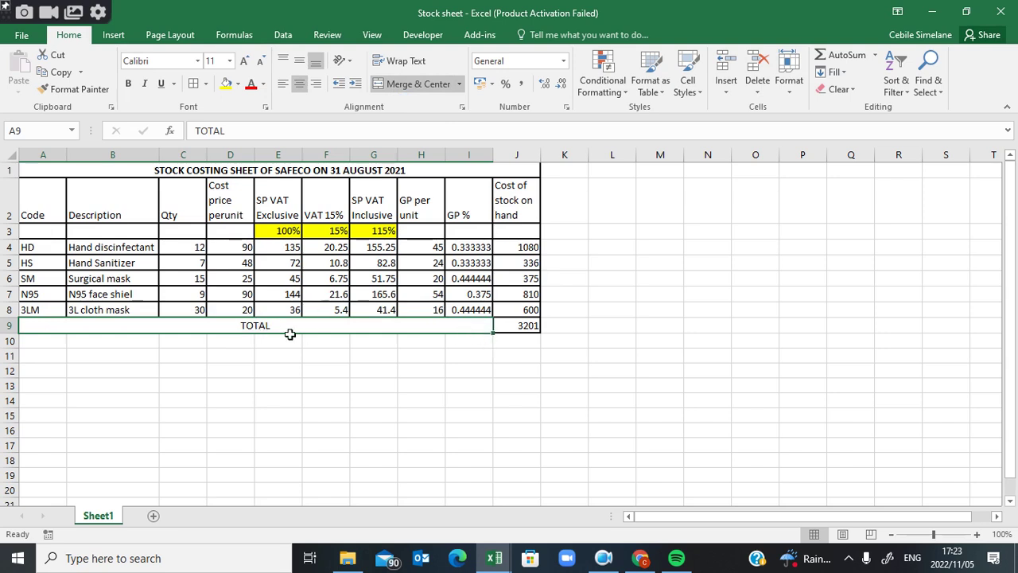
{"action": "left_click", "coordinate": [316, 89]}
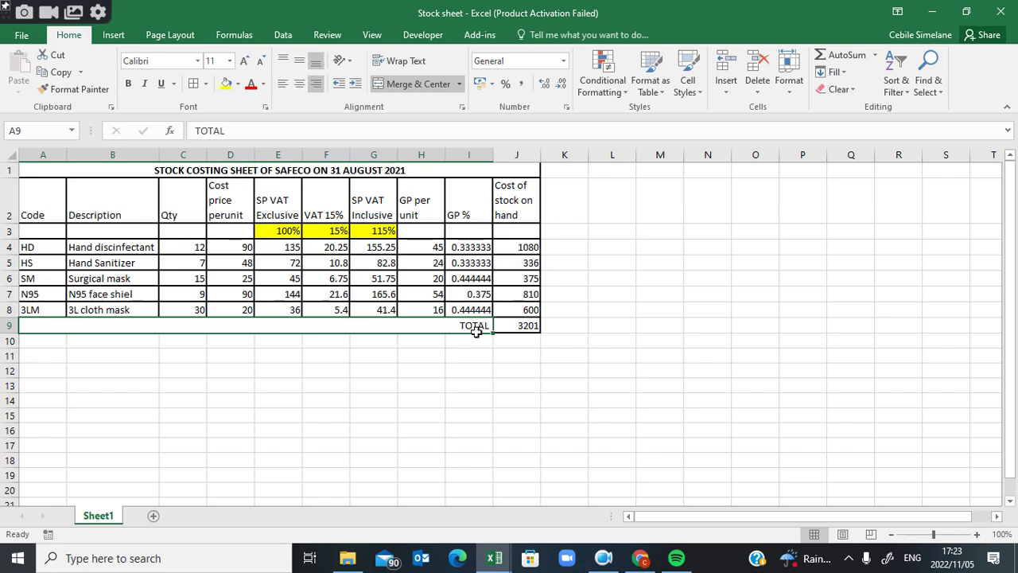
{"action": "left_click", "coordinate": [128, 85]}
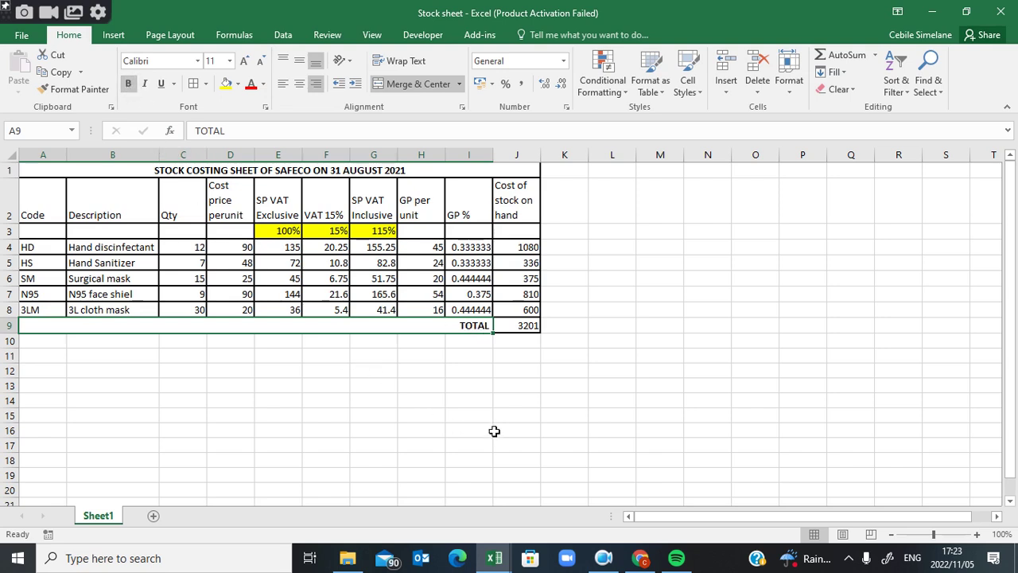
{"action": "left_click", "coordinate": [469, 431]}
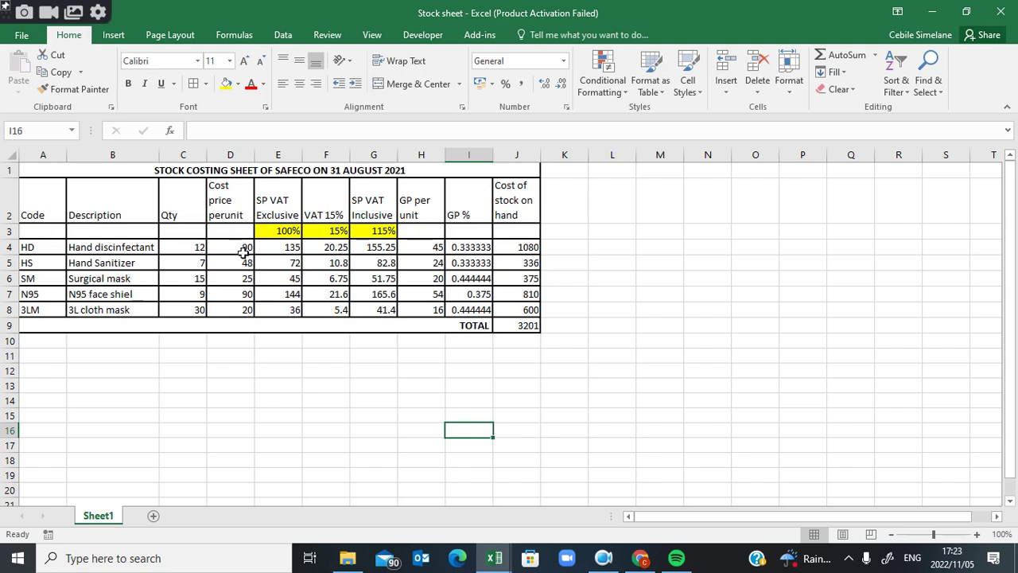
{"action": "left_click_drag", "start_coordinate": [244, 251], "coordinate": [419, 315]}
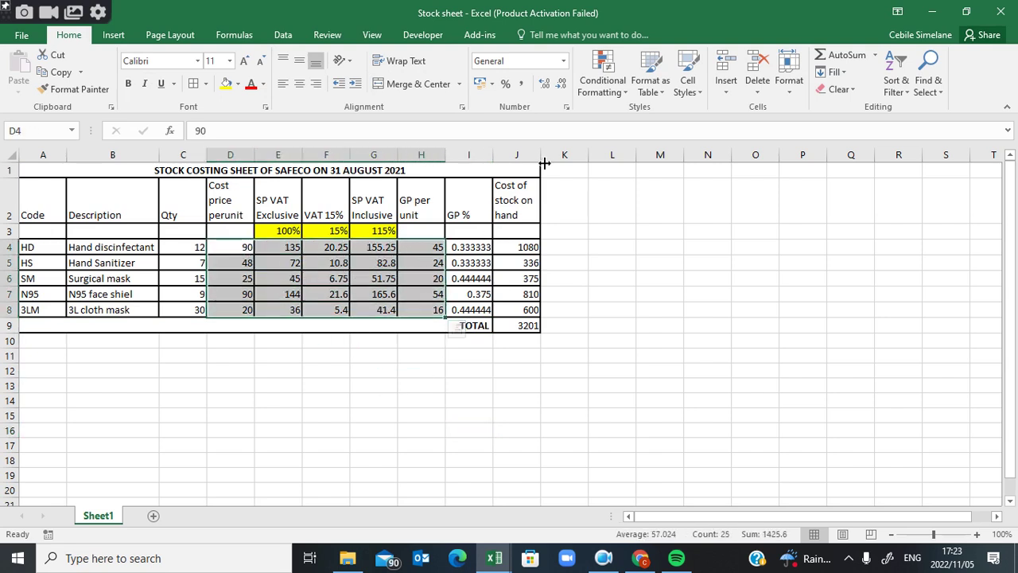
Step: Format prices D4:H8 and stock costs J4:J9 as South African rand accounting
{"action": "left_click", "coordinate": [492, 83]}
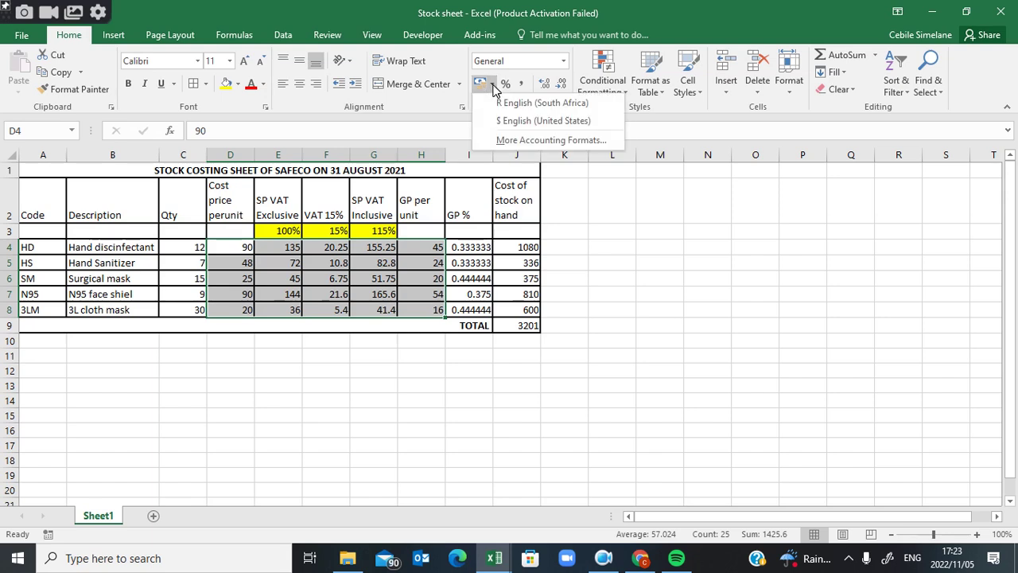
{"action": "left_click", "coordinate": [510, 104]}
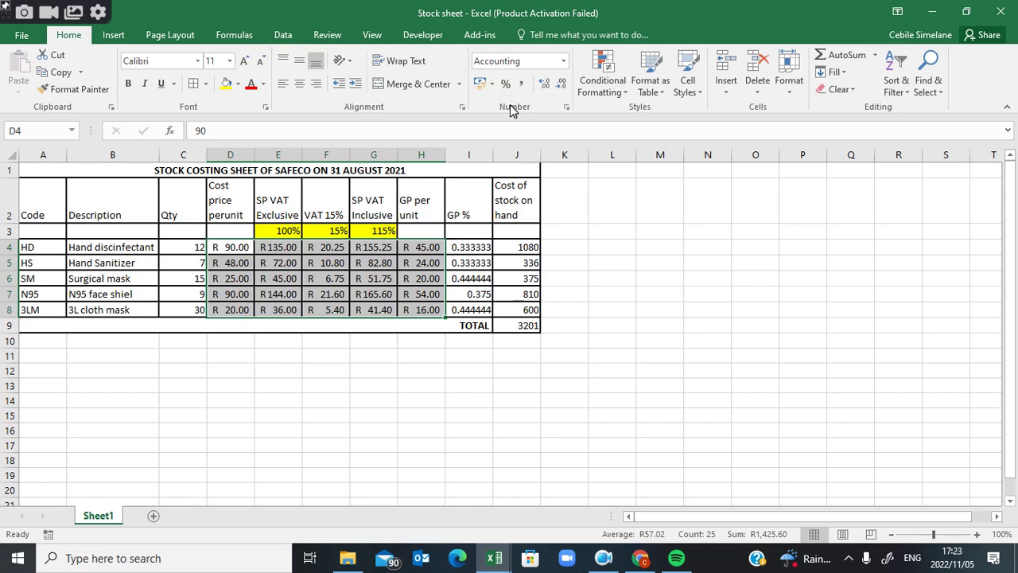
{"action": "left_click", "coordinate": [530, 249]}
{"action": "left_click_drag", "start_coordinate": [530, 248], "coordinate": [527, 326]}
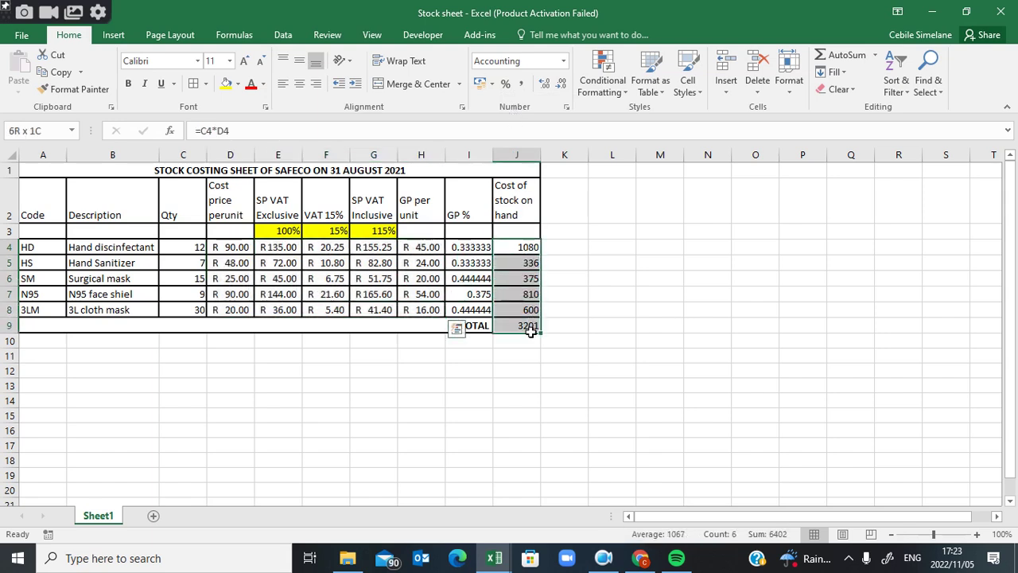
{"action": "left_click", "coordinate": [491, 84]}
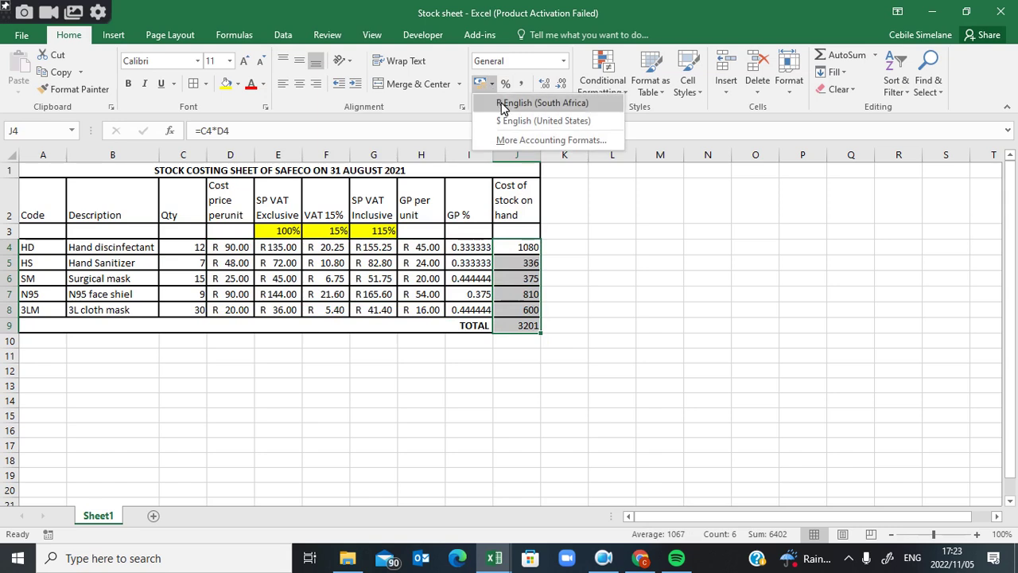
{"action": "left_click", "coordinate": [502, 103]}
Step: Show the GP % values in I4:I8 as percentages
{"action": "left_click_drag", "start_coordinate": [474, 253], "coordinate": [474, 310]}
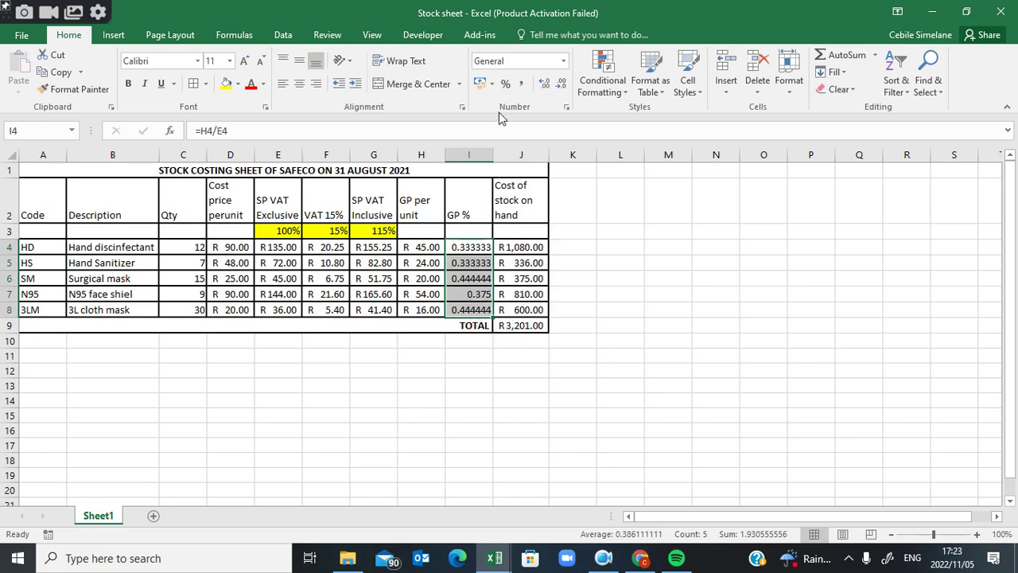
{"action": "left_click", "coordinate": [506, 84]}
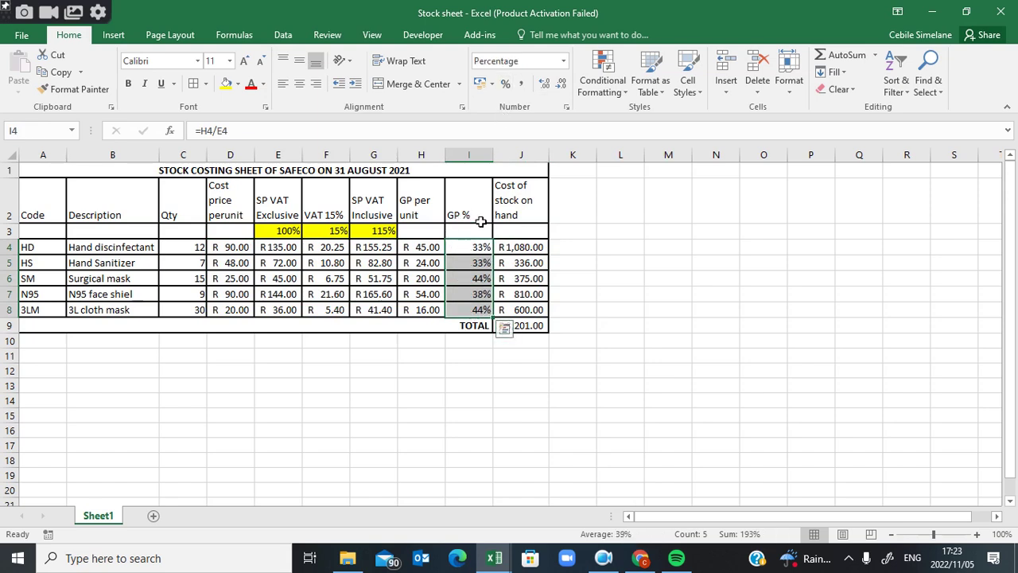
{"action": "left_click", "coordinate": [632, 292]}
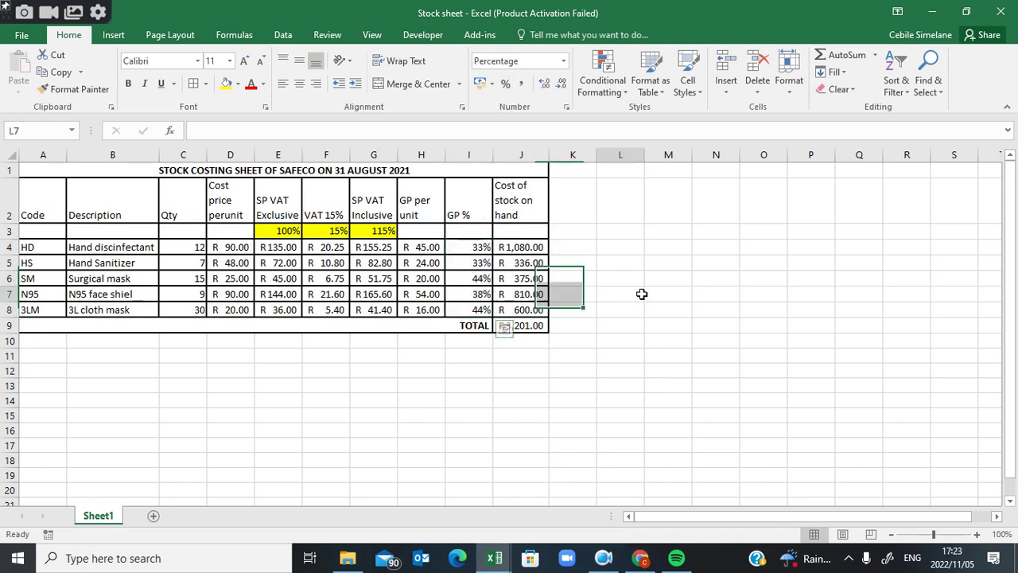
{"action": "left_click", "coordinate": [563, 430]}
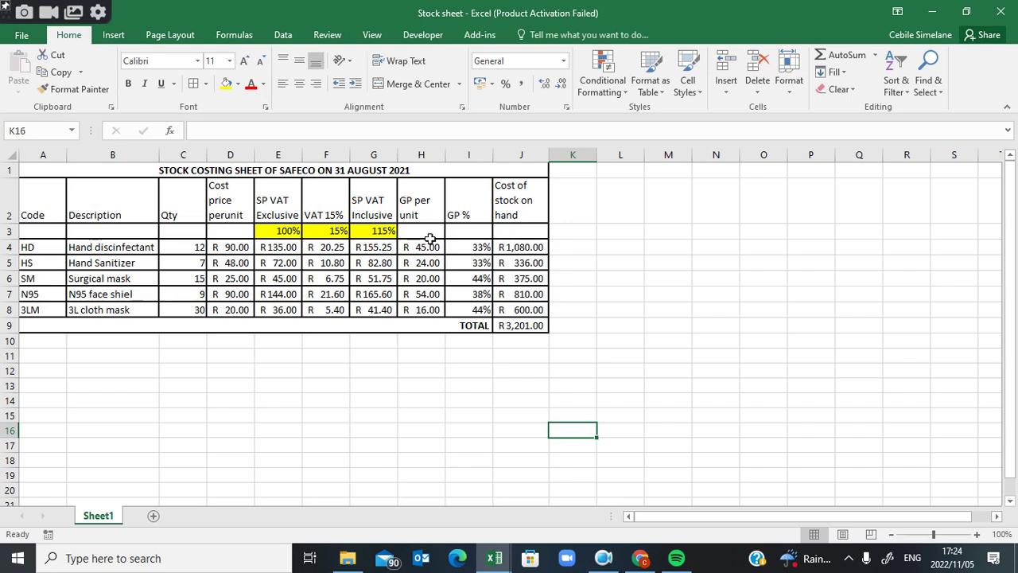
Step: Delete sheet row 3 containing the 100%, 15% and 115% rates
{"action": "left_click", "coordinate": [9, 231]}
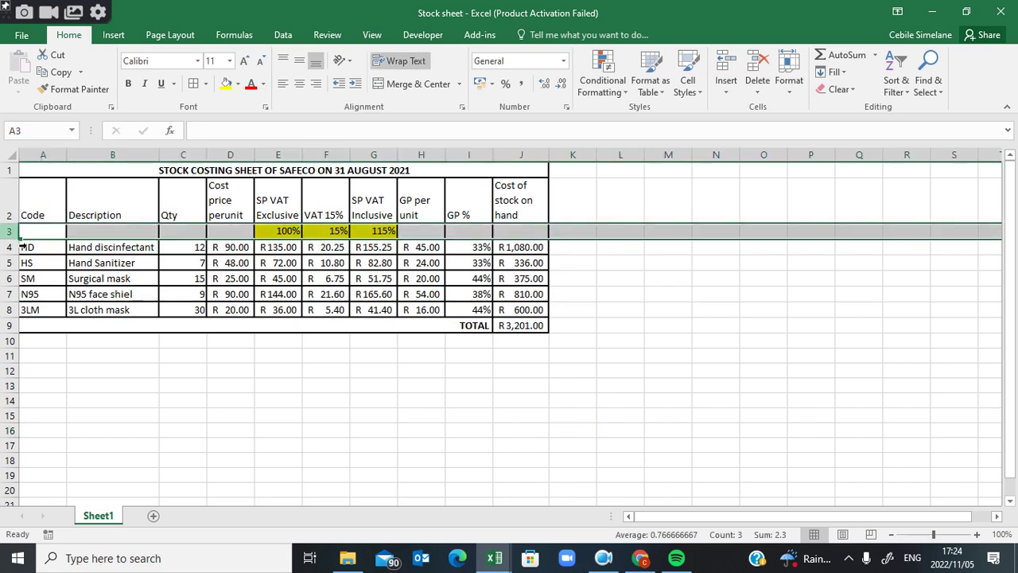
{"action": "left_click", "coordinate": [752, 82]}
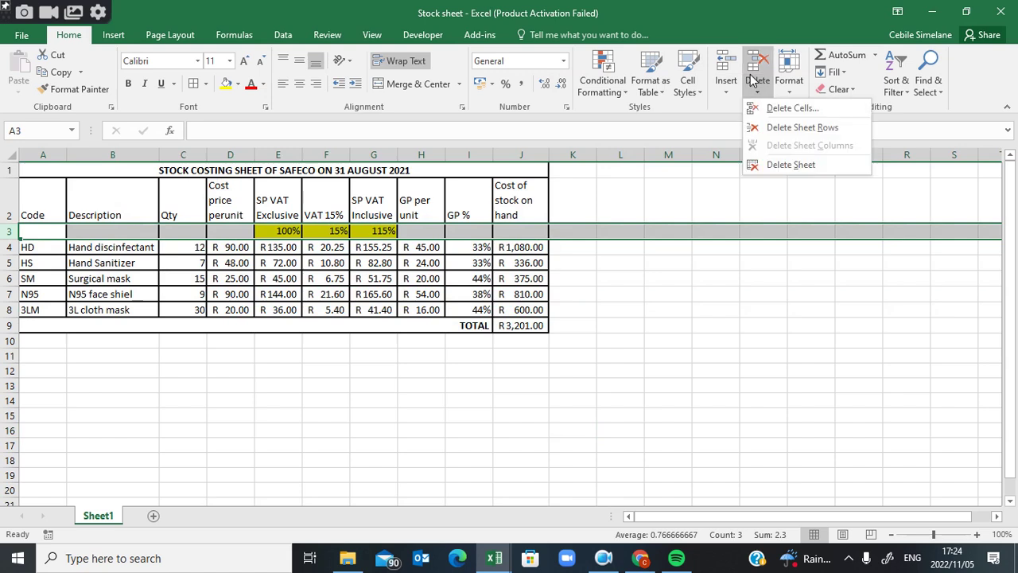
{"action": "left_click", "coordinate": [769, 136]}
{"action": "left_click", "coordinate": [320, 451]}
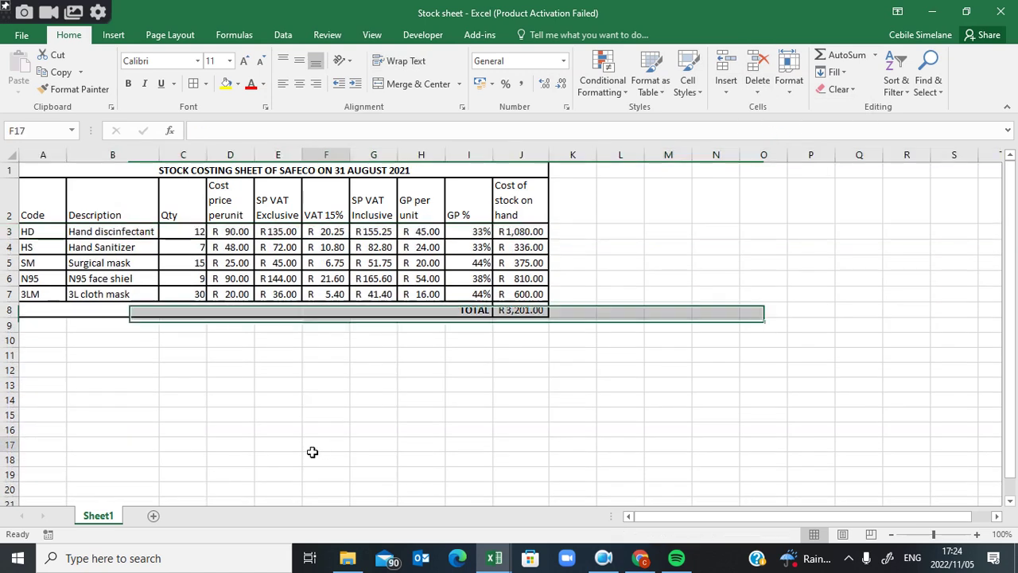